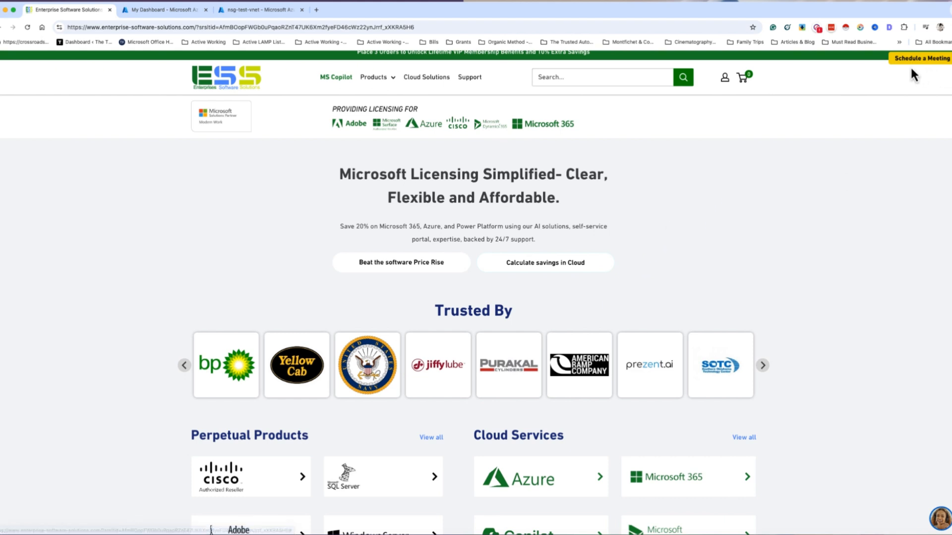
Switch to the Azure portal home page and consult the Create Virtual Network instructions in the Word guide.
{"action": "left_click", "coordinate": [172, 14]}
{"action": "scroll", "coordinate": [357, 349], "scroll_direction": "up", "scroll_amount": 3}
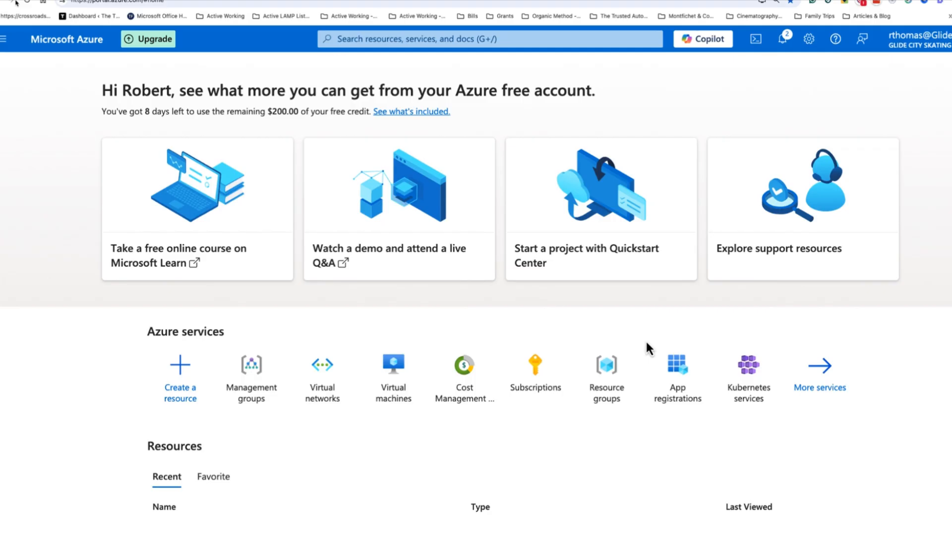
{"action": "key", "text": "super+Tab"}
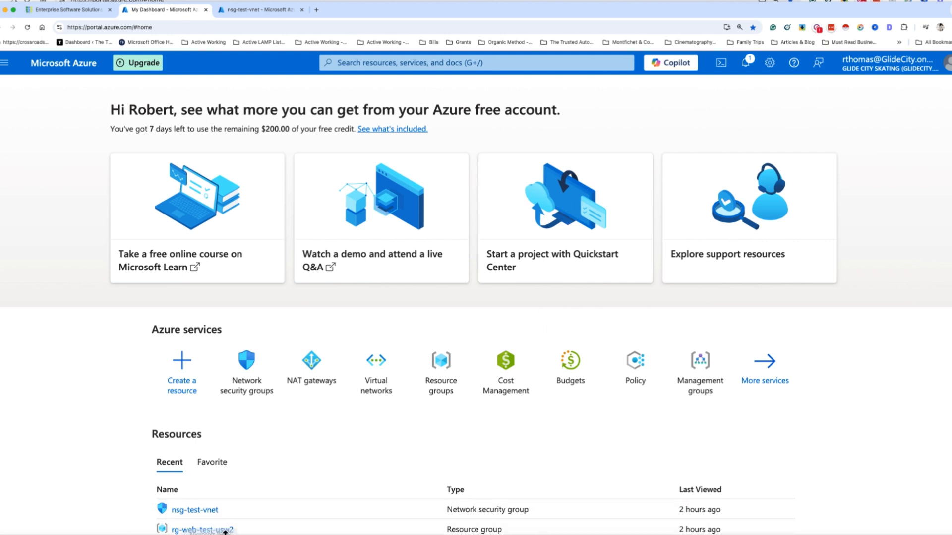
{"action": "key", "text": "super+Tab"}
{"action": "key", "text": "super+Tab"}
{"action": "key", "text": "super+Tab"}
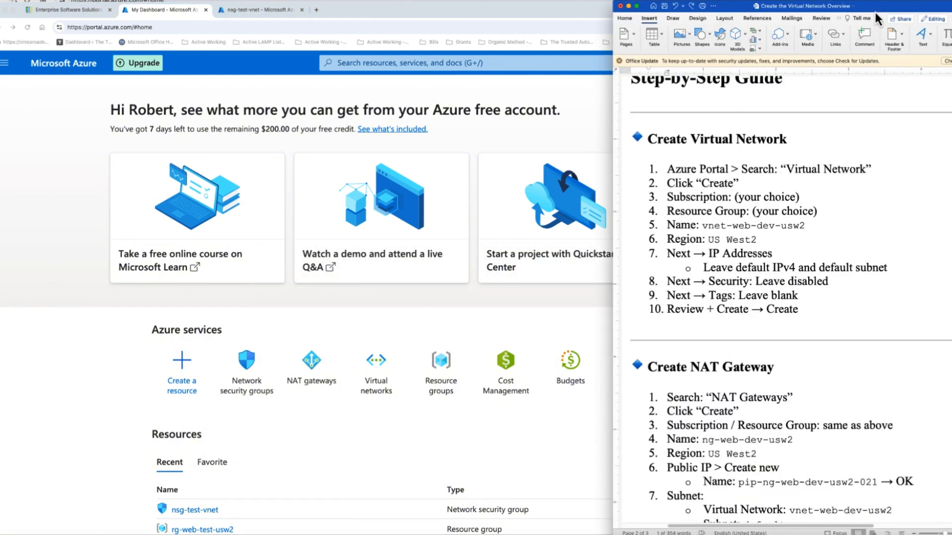
{"action": "left_click_drag", "start_coordinate": [876, 13], "coordinate": [926, 16]}
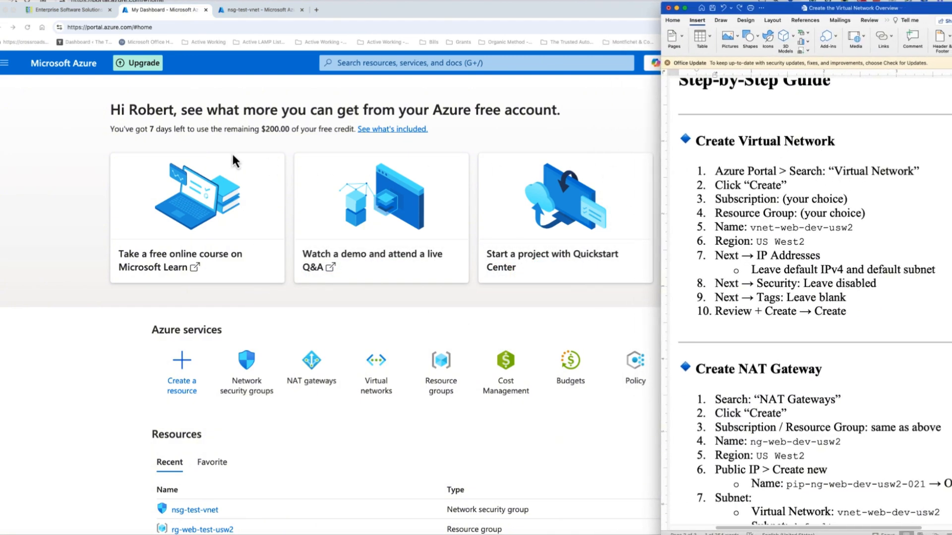
{"action": "left_click", "coordinate": [191, 149]}
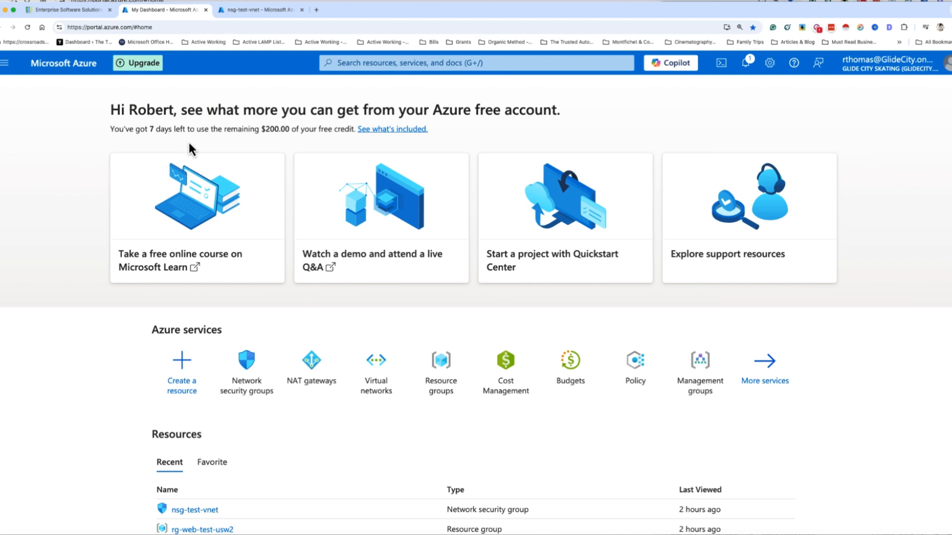
Find the Virtual networks service by searching the portal for "vir" and start creating a virtual network.
{"action": "left_click", "coordinate": [354, 70]}
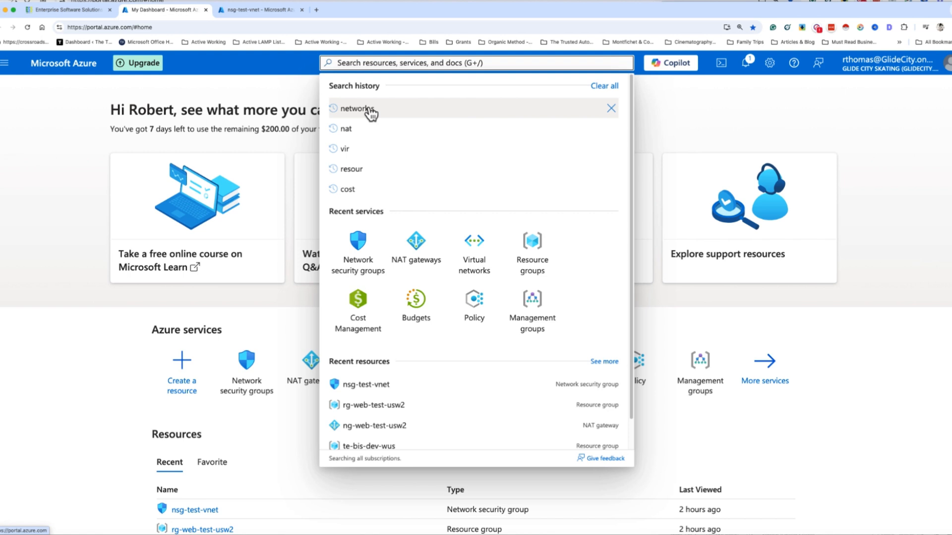
{"action": "type", "text": "vir"}
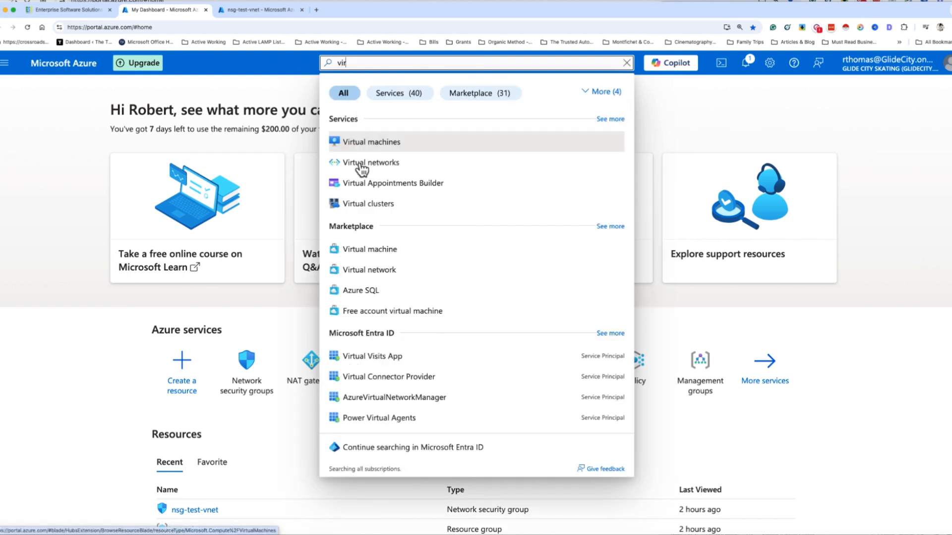
{"action": "left_click", "coordinate": [361, 168]}
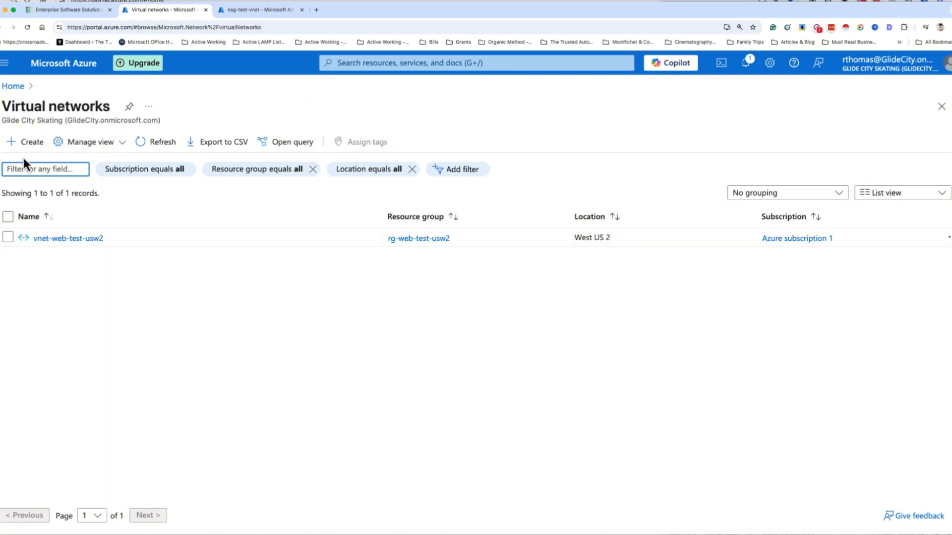
{"action": "left_click", "coordinate": [30, 144]}
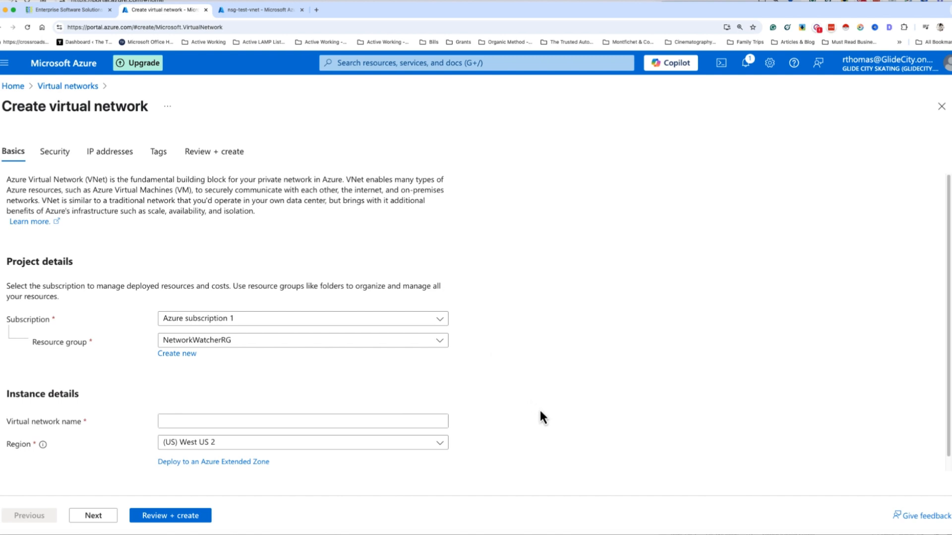
Assign the virtual network to resource group te-bis-dev-wus under Azure subscription 1.
{"action": "scroll", "coordinate": [536, 412], "scroll_direction": "down", "scroll_amount": 1}
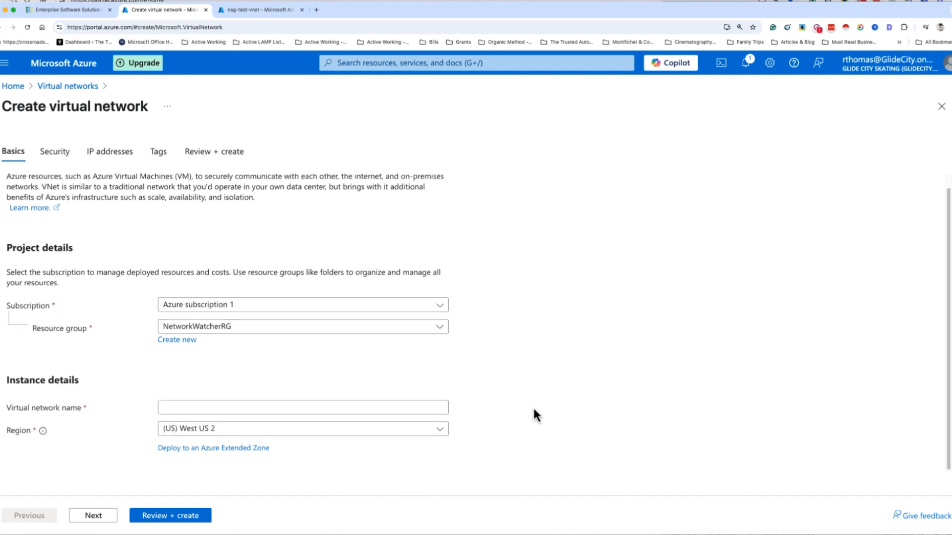
{"action": "left_click", "coordinate": [440, 308]}
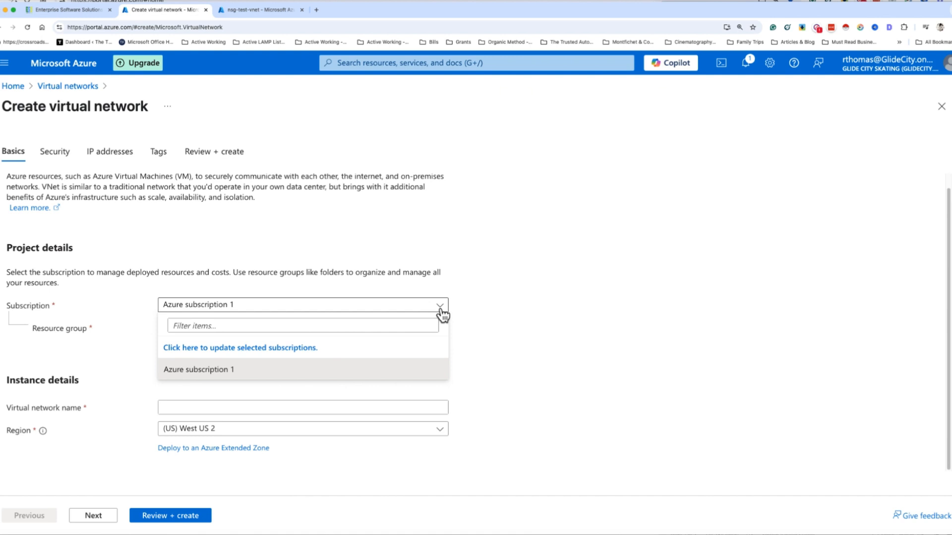
{"action": "left_click", "coordinate": [296, 255]}
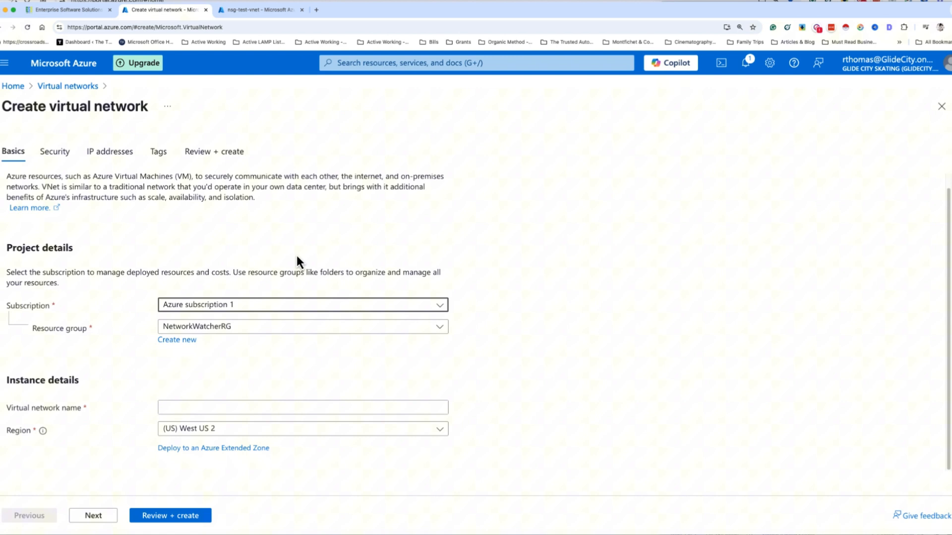
{"action": "left_click", "coordinate": [286, 327]}
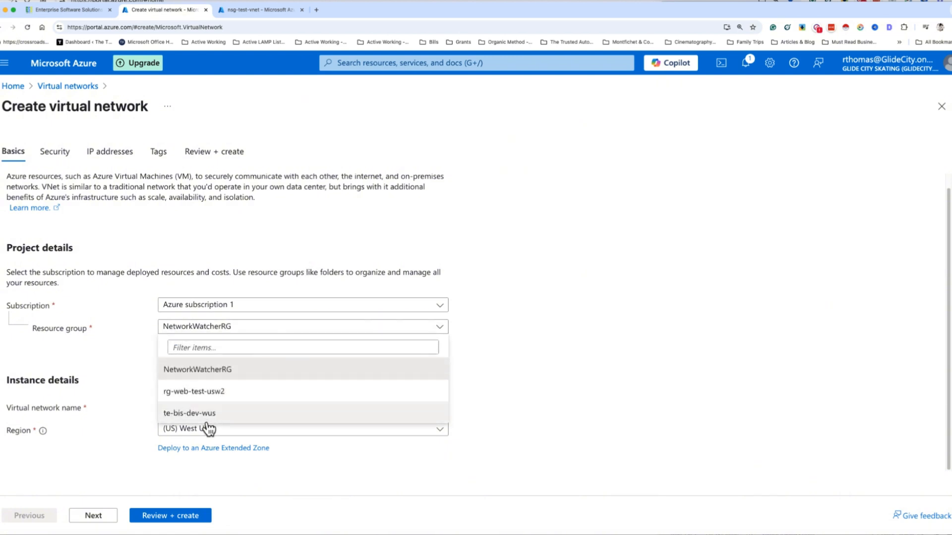
{"action": "left_click", "coordinate": [214, 416]}
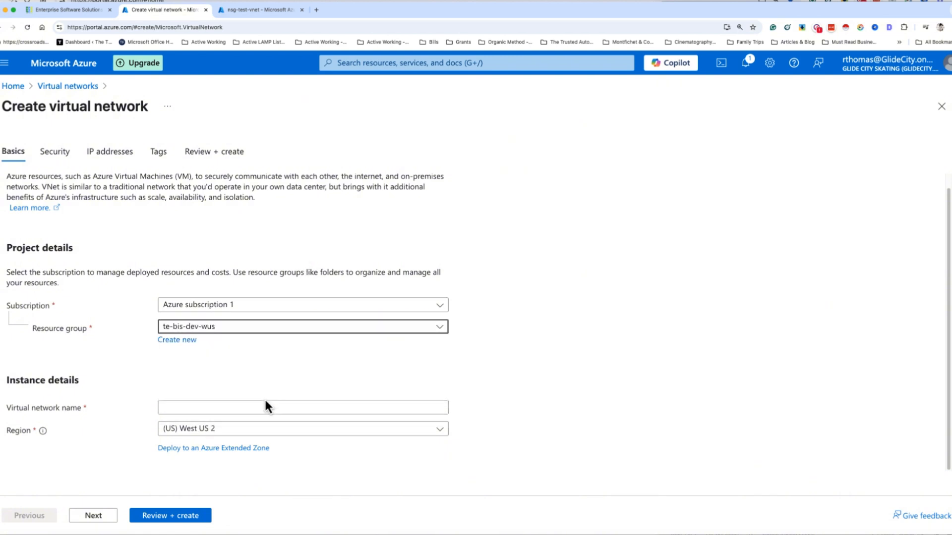
Name the virtual network vnet-web-dev-usw2, copying the name from the Word guide.
{"action": "left_click", "coordinate": [184, 409]}
{"action": "left_click", "coordinate": [946, 293]}
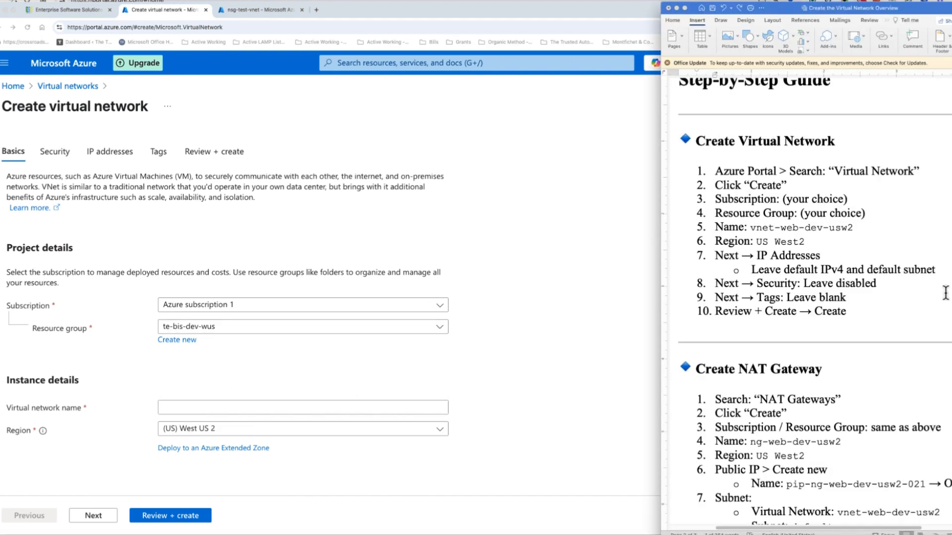
{"action": "left_click_drag", "start_coordinate": [854, 229], "coordinate": [750, 229]}
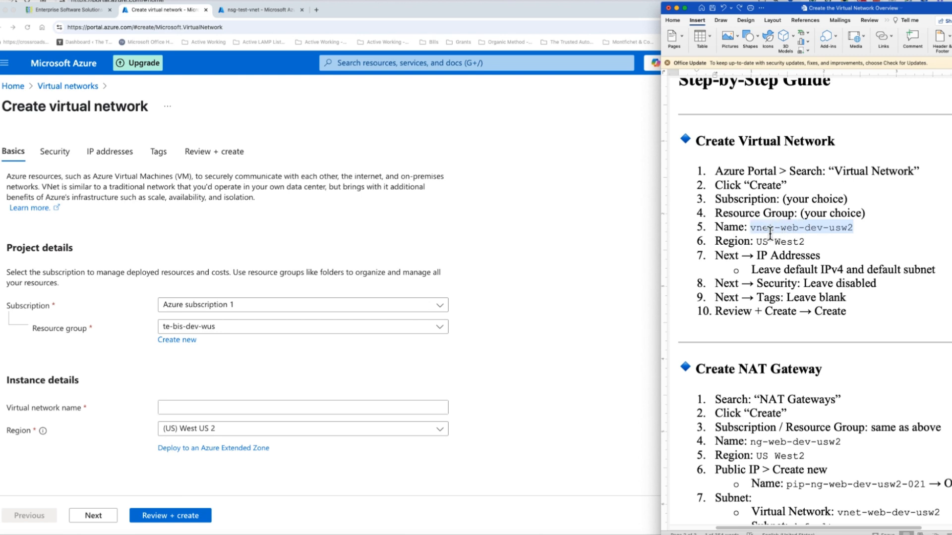
{"action": "key", "text": "super+c"}
{"action": "left_click", "coordinate": [185, 408]}
{"action": "key", "text": "super+v"}
{"action": "left_click", "coordinate": [189, 397]}
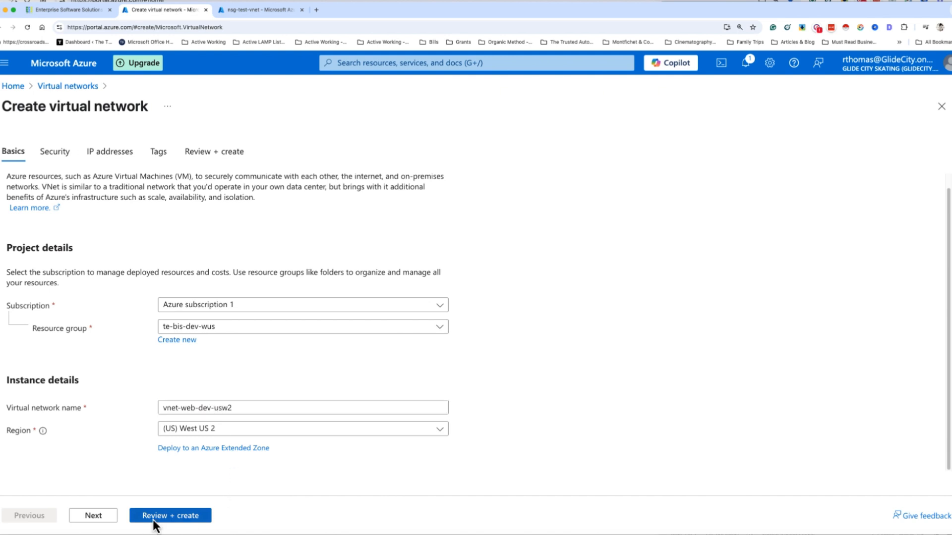
Check the virtual network's region setting against the region given in the Word guide.
{"action": "key", "text": "super+Tab"}
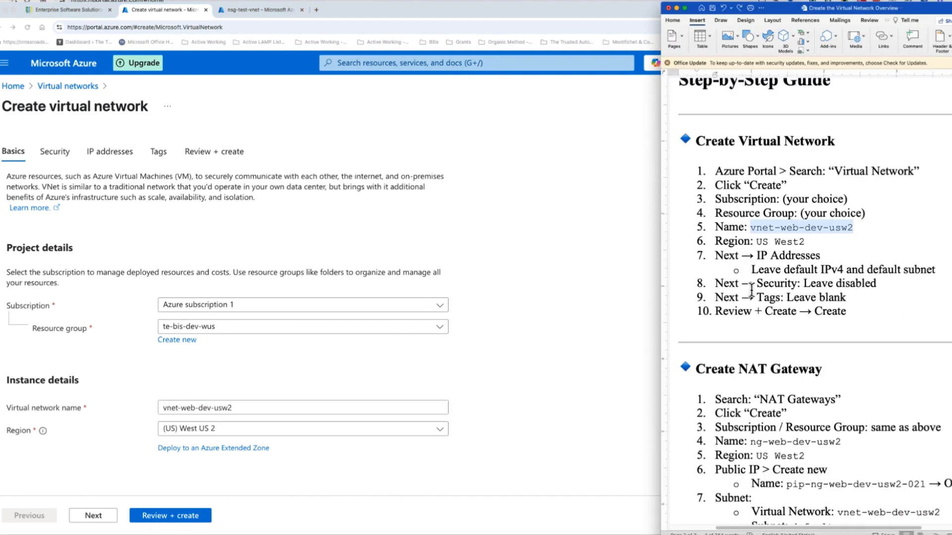
{"action": "left_click", "coordinate": [293, 446]}
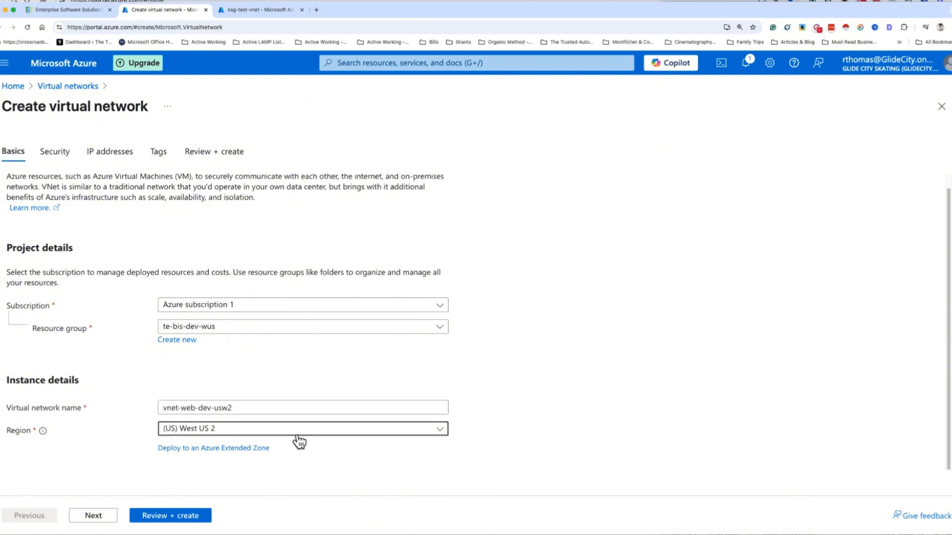
{"action": "left_click", "coordinate": [301, 440]}
{"action": "left_click", "coordinate": [509, 380]}
Examine the virtual network's security options for encryption, Azure Bastion, Azure Firewall and DDoS Network Protection.
{"action": "left_click", "coordinate": [62, 157]}
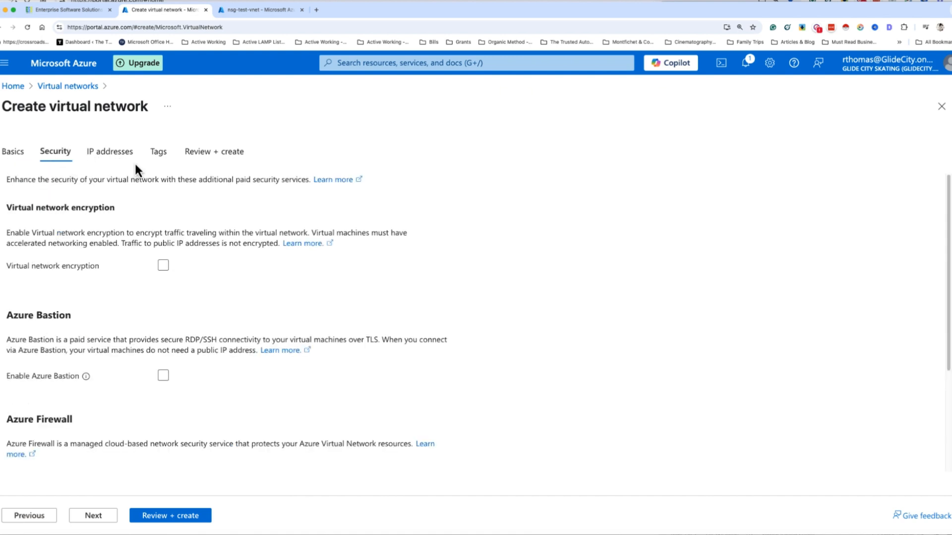
{"action": "scroll", "coordinate": [246, 285], "scroll_direction": "down", "scroll_amount": 5}
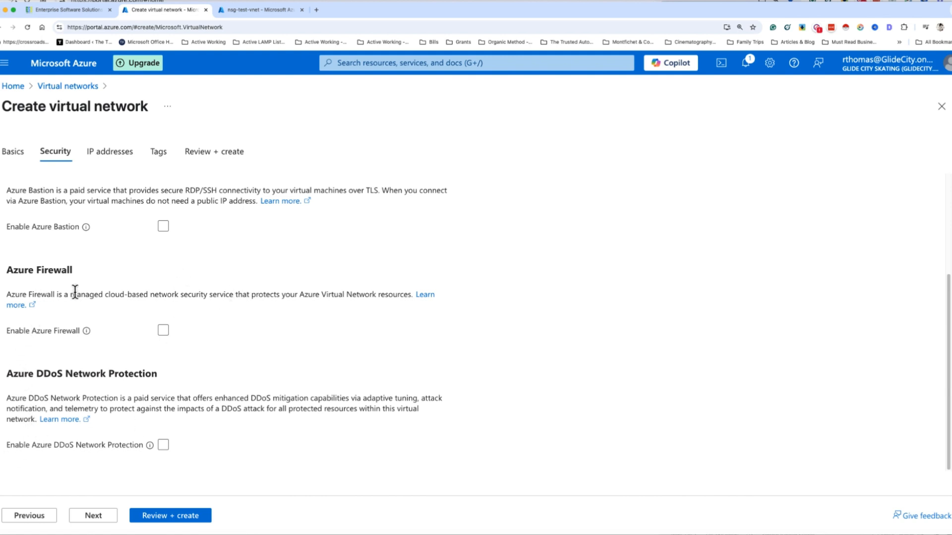
{"action": "scroll", "coordinate": [130, 299], "scroll_direction": "up", "scroll_amount": 2}
{"action": "scroll", "coordinate": [121, 370], "scroll_direction": "up", "scroll_amount": 2}
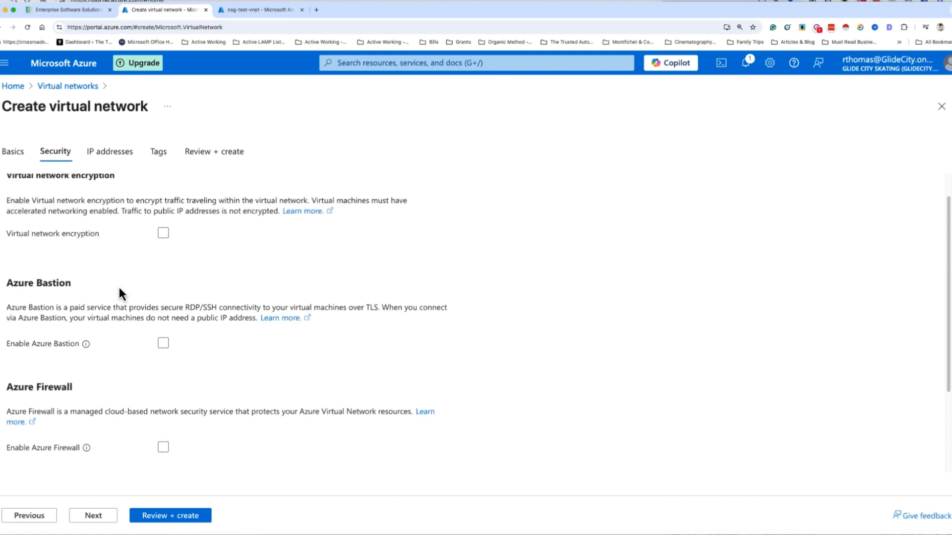
{"action": "scroll", "coordinate": [139, 267], "scroll_direction": "up", "scroll_amount": 1}
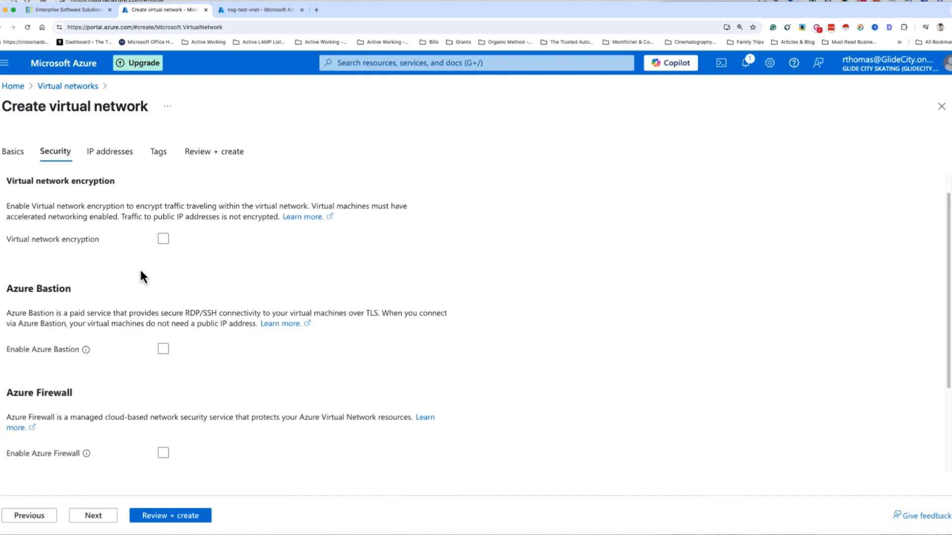
{"action": "left_click", "coordinate": [163, 242]}
{"action": "left_click", "coordinate": [164, 245]}
{"action": "scroll", "coordinate": [193, 362], "scroll_direction": "down", "scroll_amount": 5}
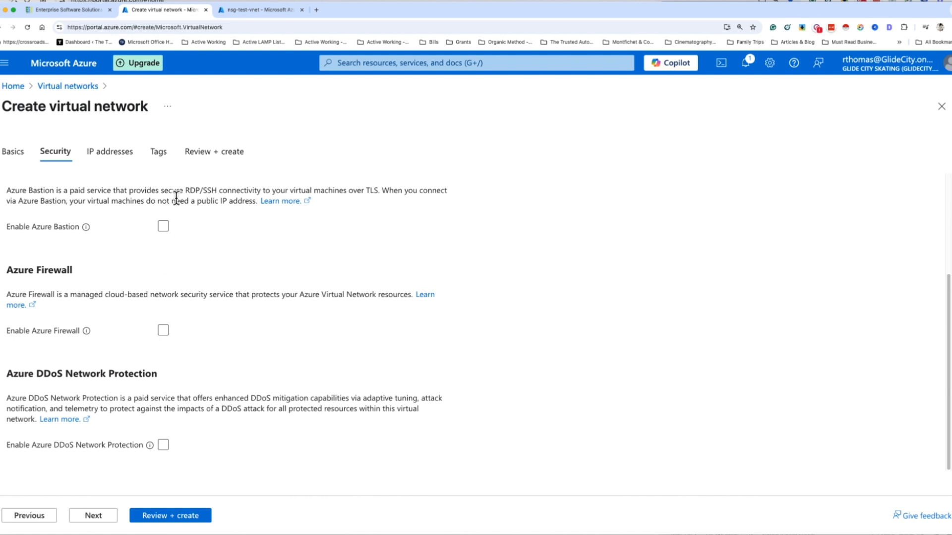
Review the IP address and tag settings with their defaults, and create the virtual network.
{"action": "left_click", "coordinate": [117, 157]}
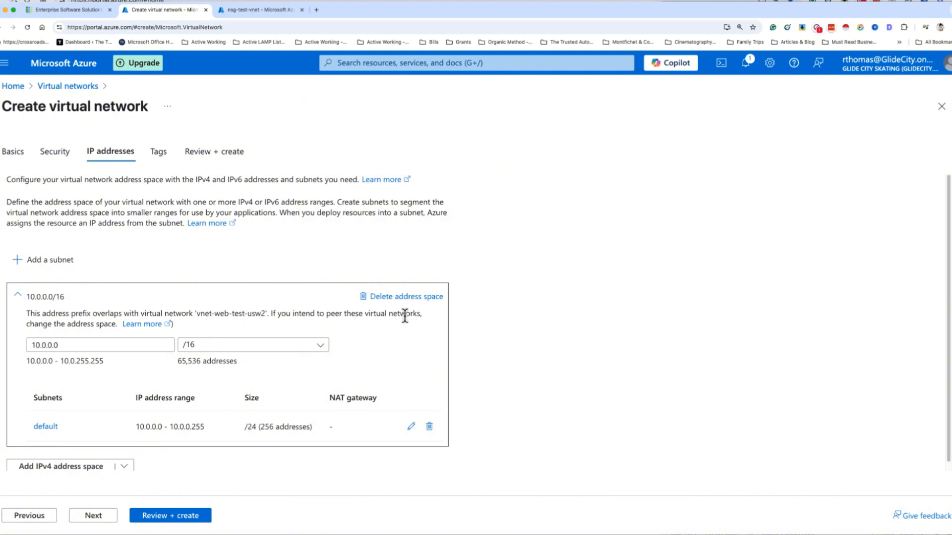
{"action": "scroll", "coordinate": [461, 343], "scroll_direction": "down", "scroll_amount": 1}
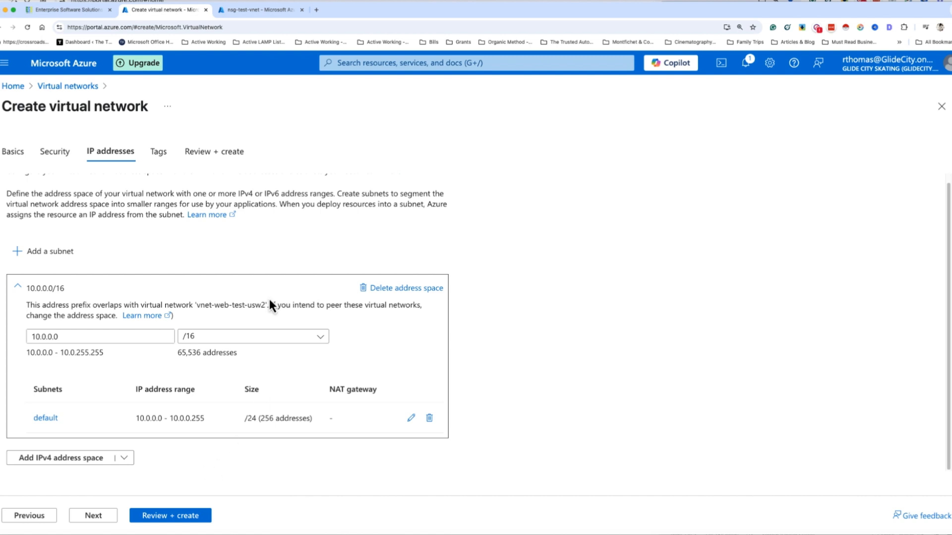
{"action": "left_click", "coordinate": [157, 157]}
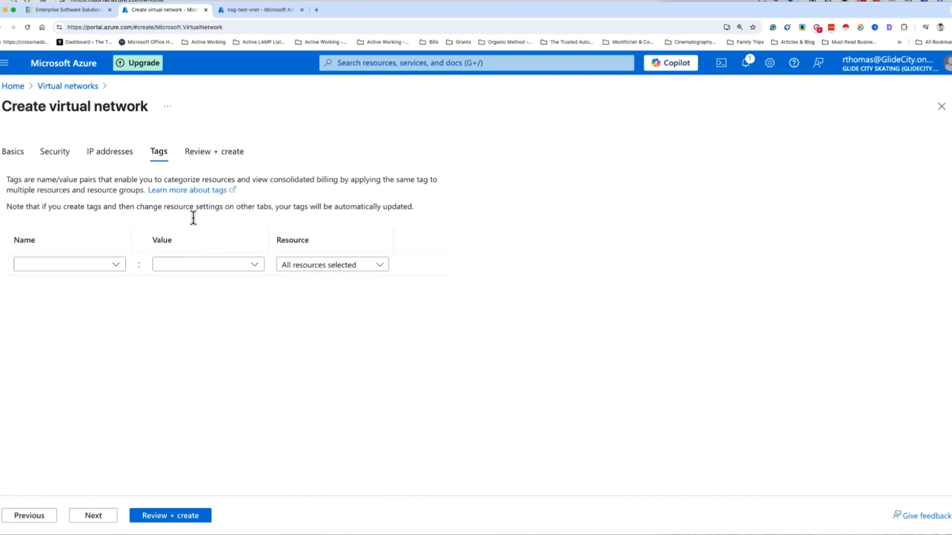
{"action": "left_click", "coordinate": [219, 158]}
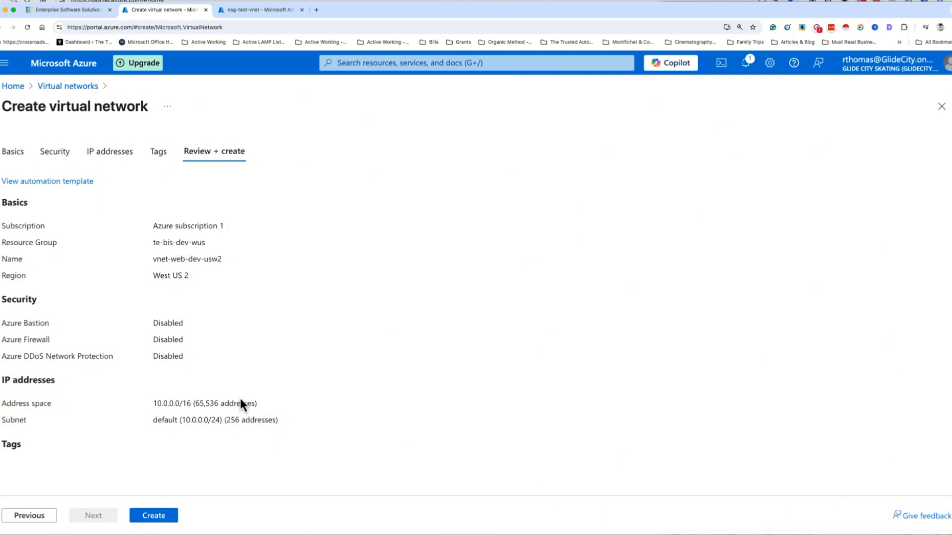
{"action": "left_click", "coordinate": [162, 520]}
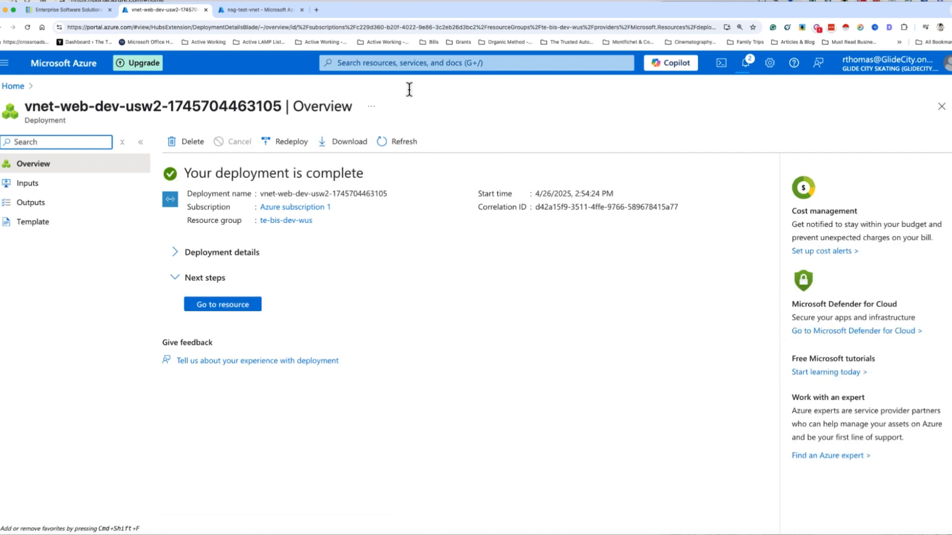
Find the NAT gateways service by searching the portal for "nat" and start creating a NAT gateway.
{"action": "left_click", "coordinate": [343, 62]}
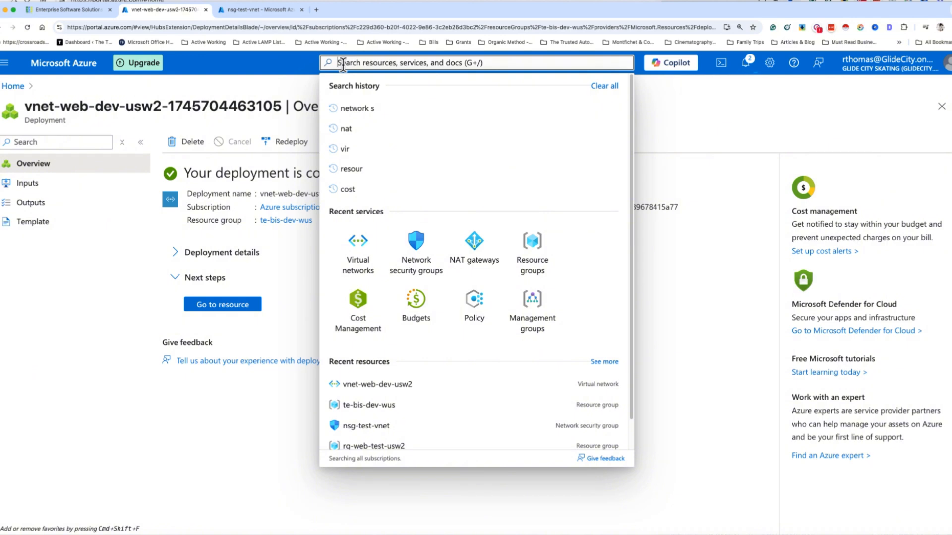
{"action": "type", "text": "nat"}
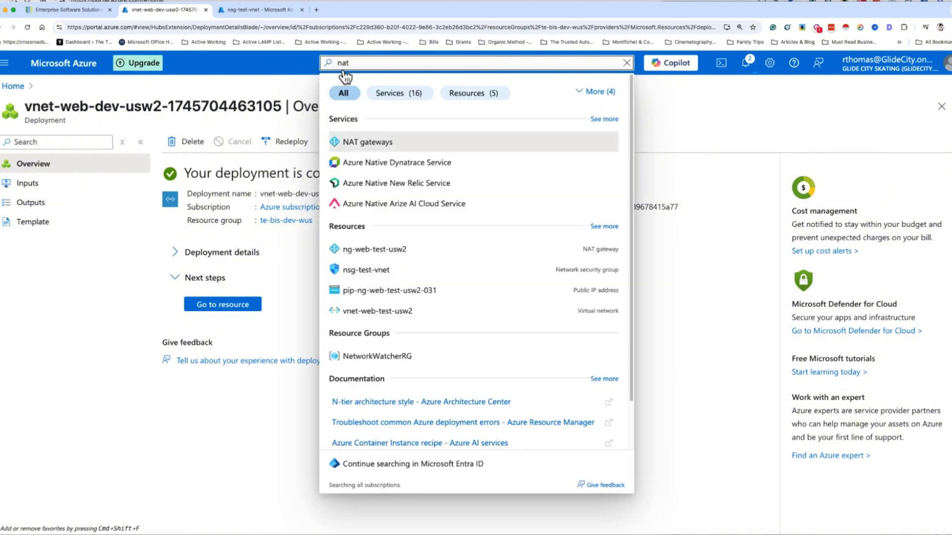
{"action": "left_click", "coordinate": [351, 142]}
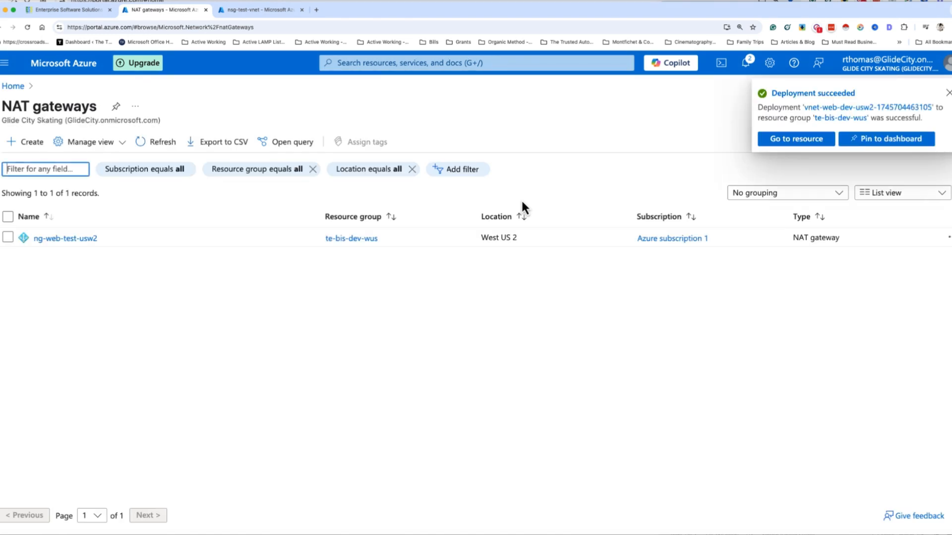
{"action": "left_click", "coordinate": [948, 93]}
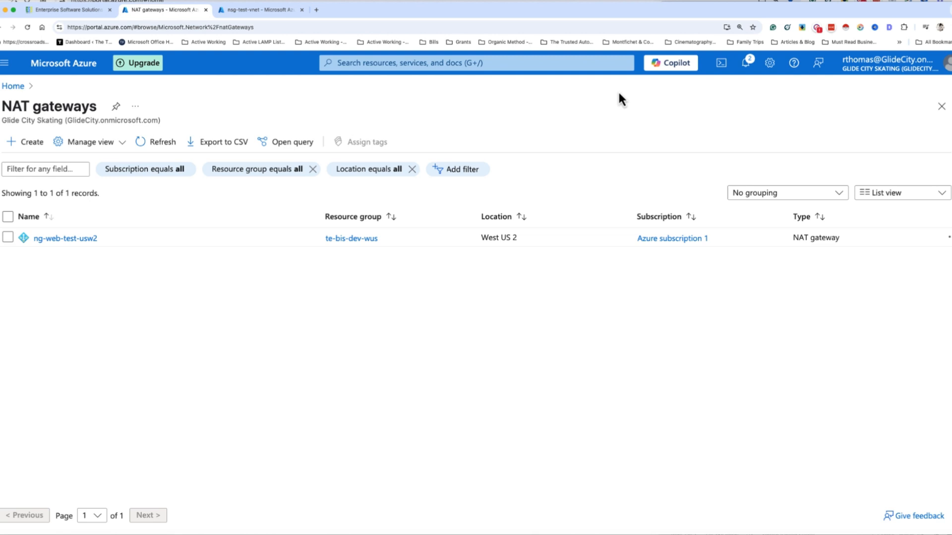
{"action": "left_click", "coordinate": [30, 141]}
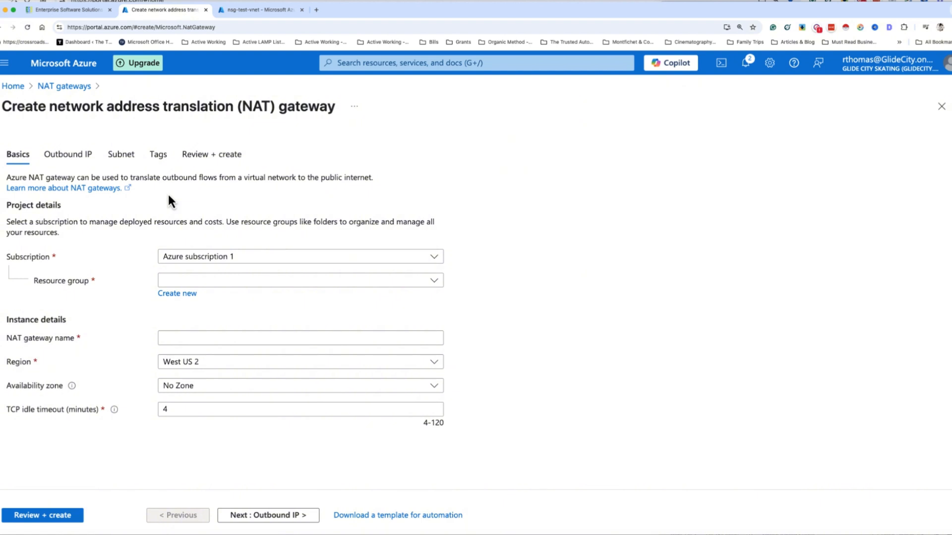
Assign the NAT gateway to resource group te-bis-dev-wus under Azure subscription 1, keeping the region at West US 2.
{"action": "left_click", "coordinate": [243, 258]}
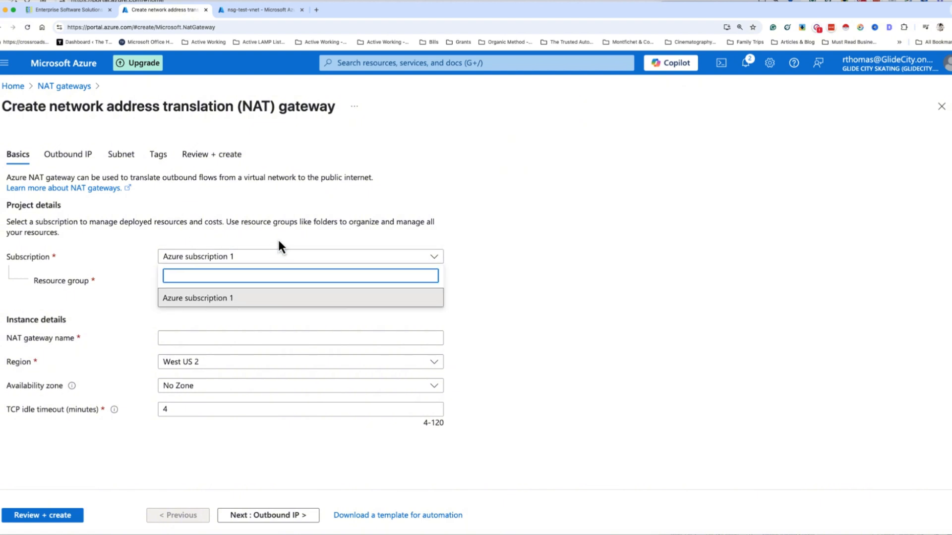
{"action": "left_click", "coordinate": [279, 242]}
{"action": "left_click", "coordinate": [208, 281]}
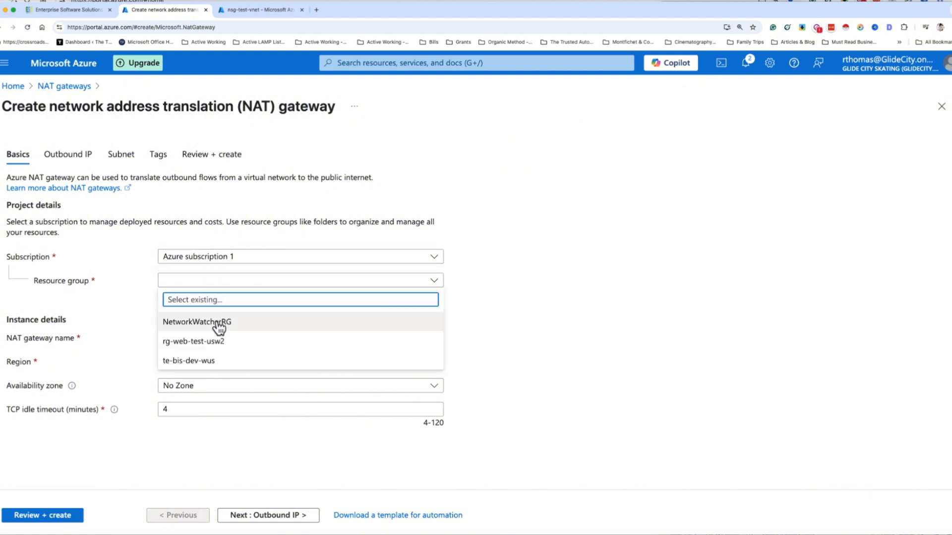
{"action": "left_click", "coordinate": [213, 361]}
{"action": "left_click", "coordinate": [182, 339]}
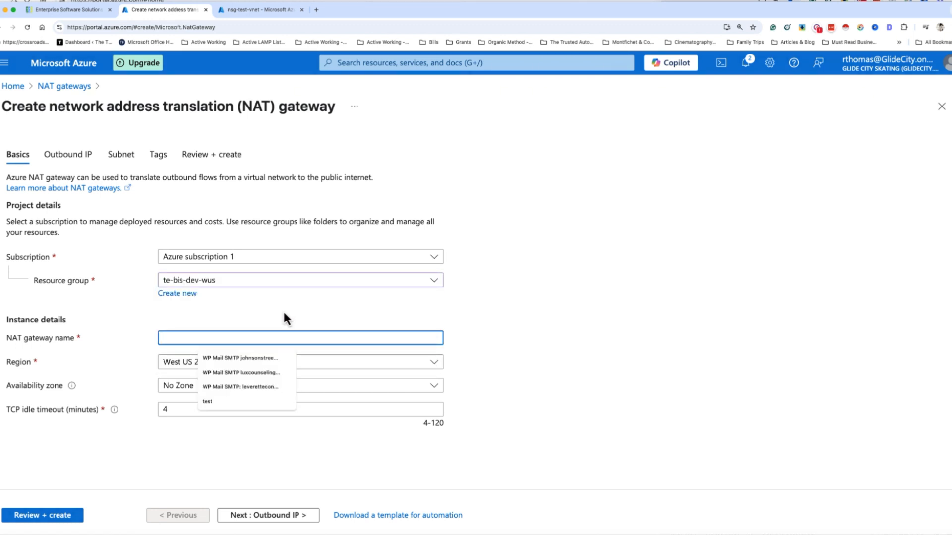
{"action": "left_click", "coordinate": [561, 329]}
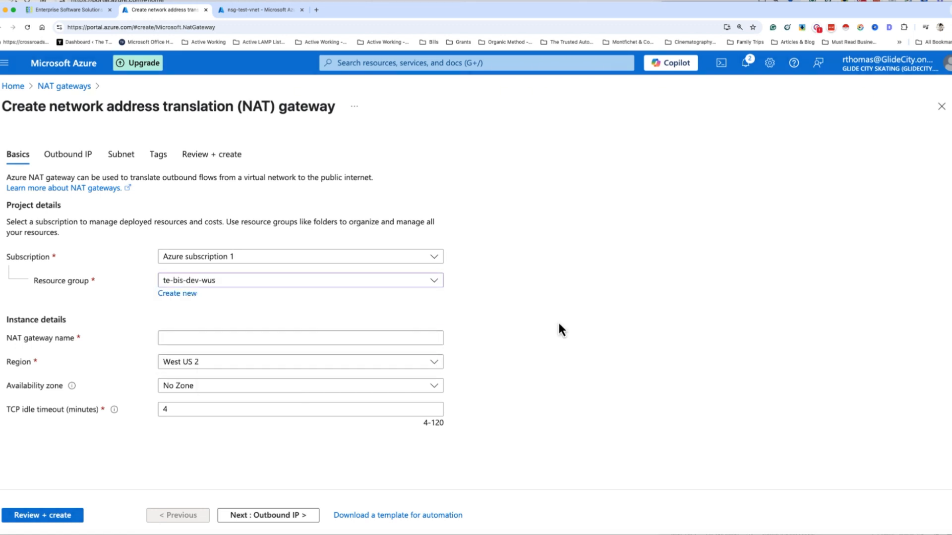
{"action": "left_click", "coordinate": [240, 368]}
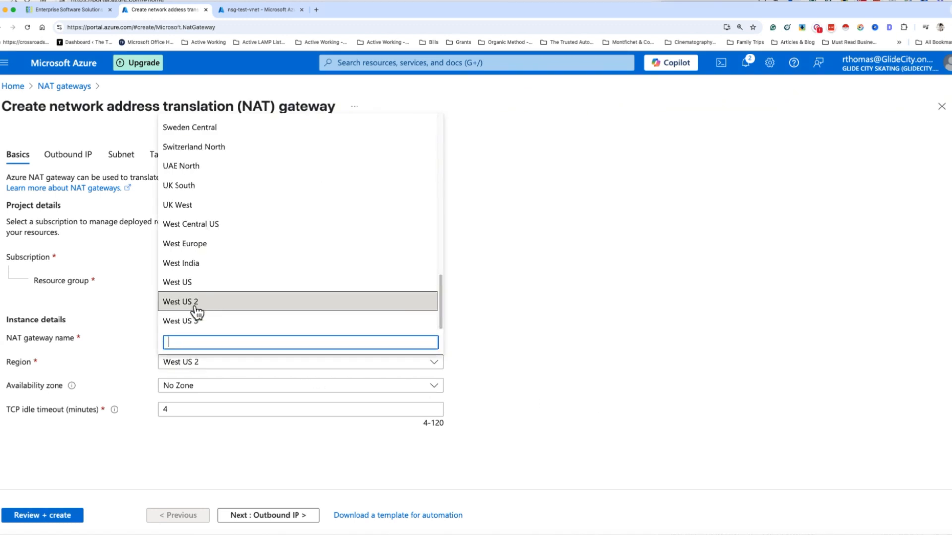
{"action": "left_click", "coordinate": [522, 354]}
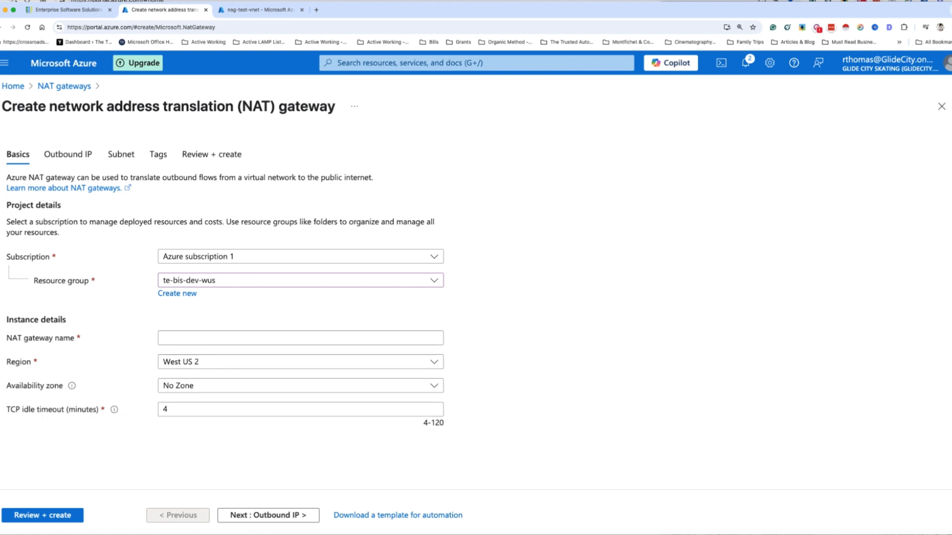
Copy the NAT gateway name ng-web-dev-usw2 from the Word guide and enter it as the gateway's name.
{"action": "key", "text": "super+Tab"}
{"action": "scroll", "coordinate": [799, 327], "scroll_direction": "down", "scroll_amount": 3}
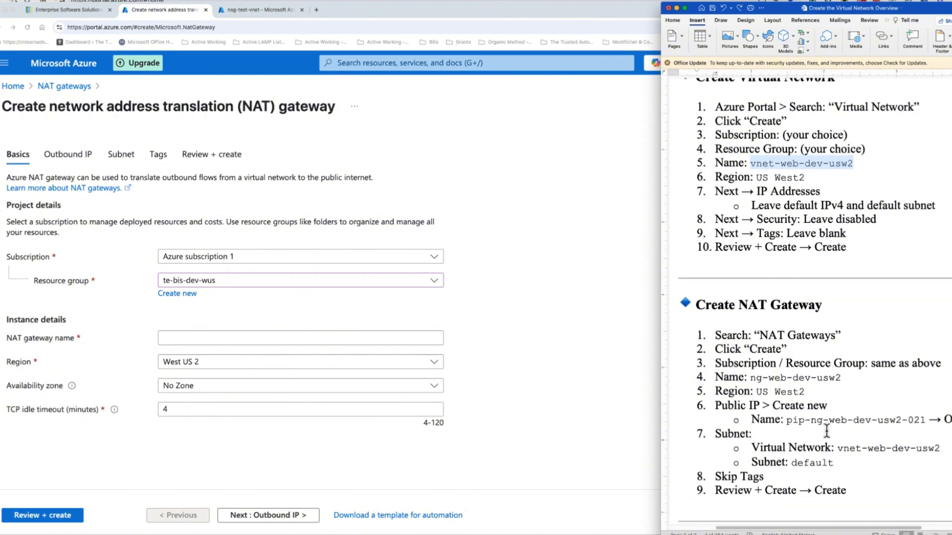
{"action": "left_click_drag", "start_coordinate": [841, 370], "coordinate": [750, 372]}
{"action": "key", "text": "super+c"}
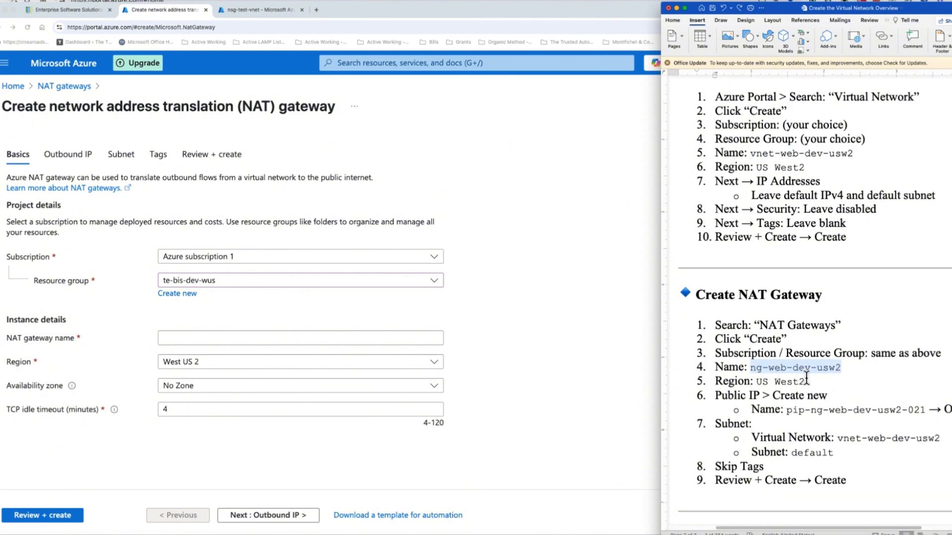
{"action": "left_click", "coordinate": [185, 337]}
{"action": "left_click", "coordinate": [200, 337]}
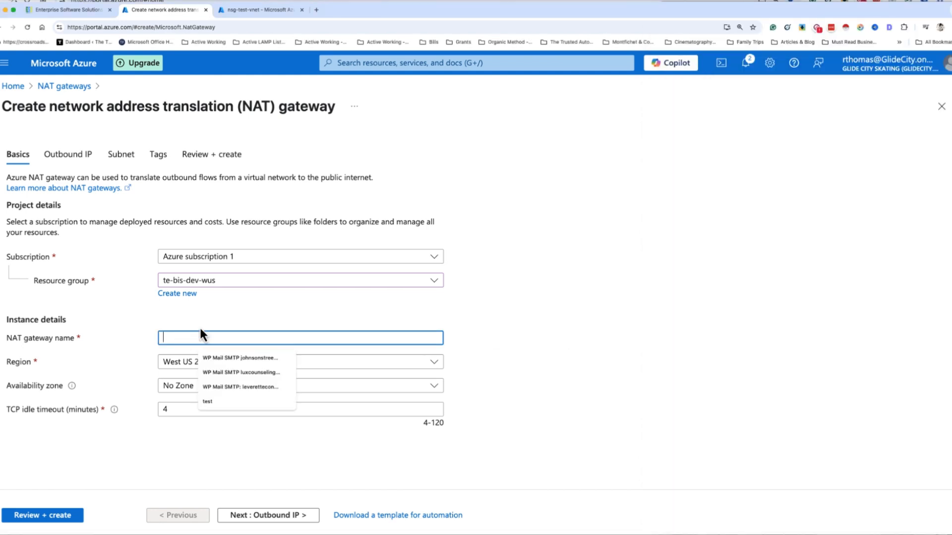
{"action": "key", "text": "super+v"}
{"action": "left_click", "coordinate": [310, 486]}
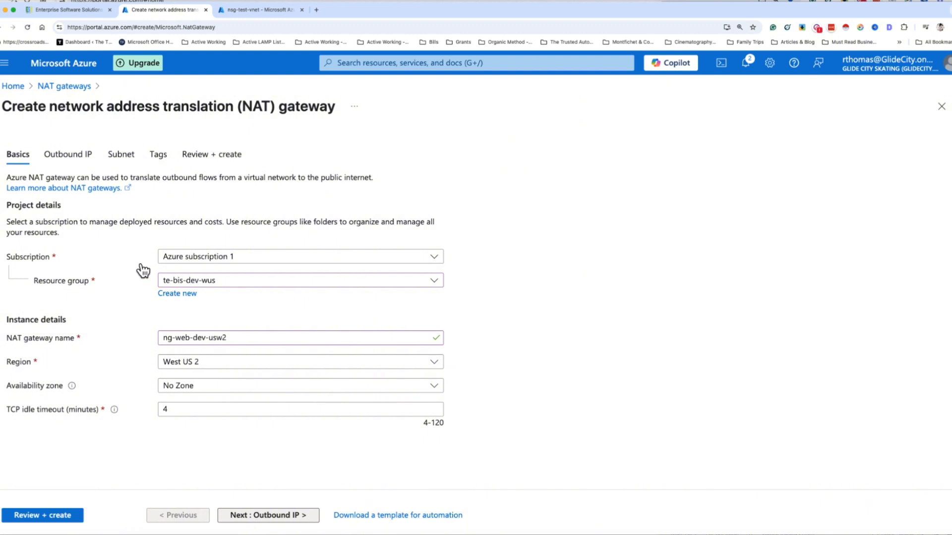
Recheck the basic settings, proceed to the outbound IP settings and start adding a new public IP address.
{"action": "left_click", "coordinate": [77, 160]}
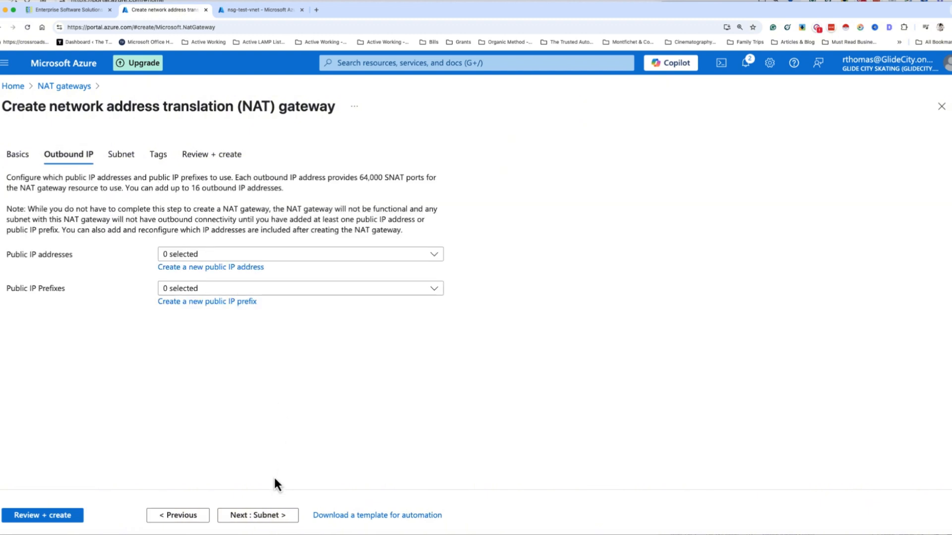
{"action": "left_click", "coordinate": [177, 518]}
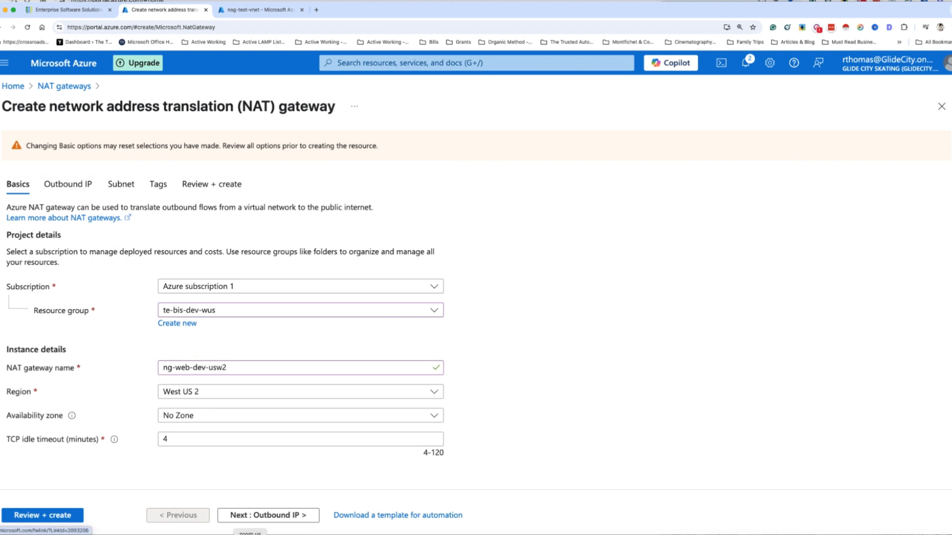
{"action": "left_click", "coordinate": [286, 523]}
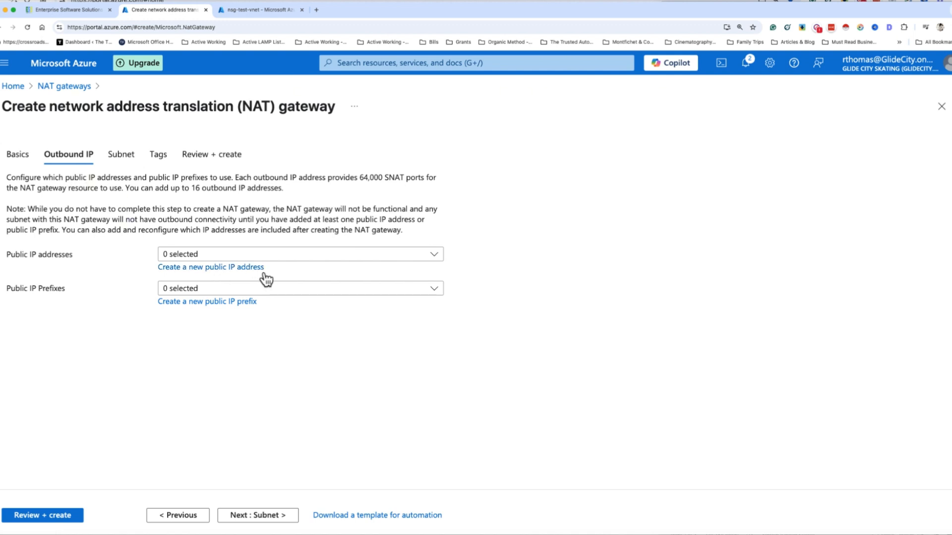
{"action": "left_click", "coordinate": [226, 268]}
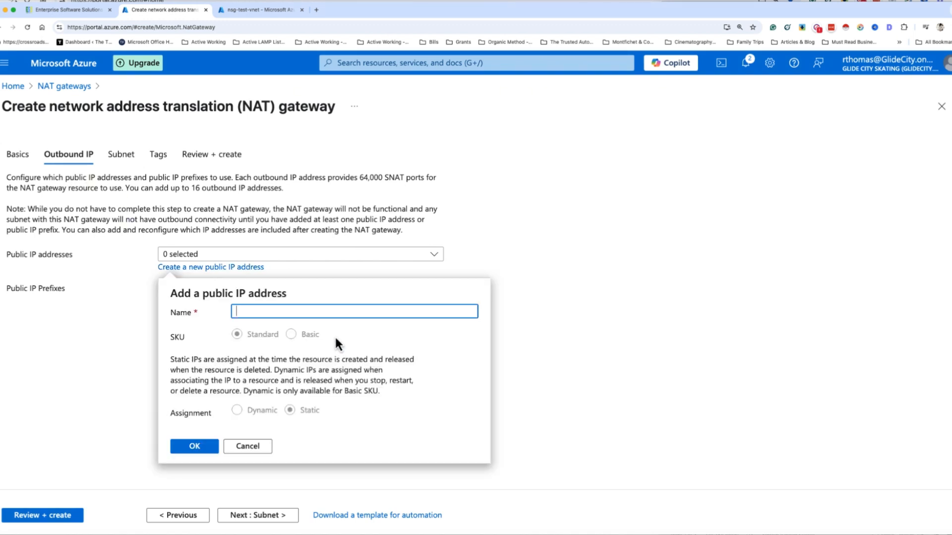
Copy vnet-web-dev-usw2 from the Word guide and enter it as the new public IP address's name.
{"action": "key", "text": "super+Tab"}
{"action": "scroll", "coordinate": [853, 433], "scroll_direction": "down", "scroll_amount": 5}
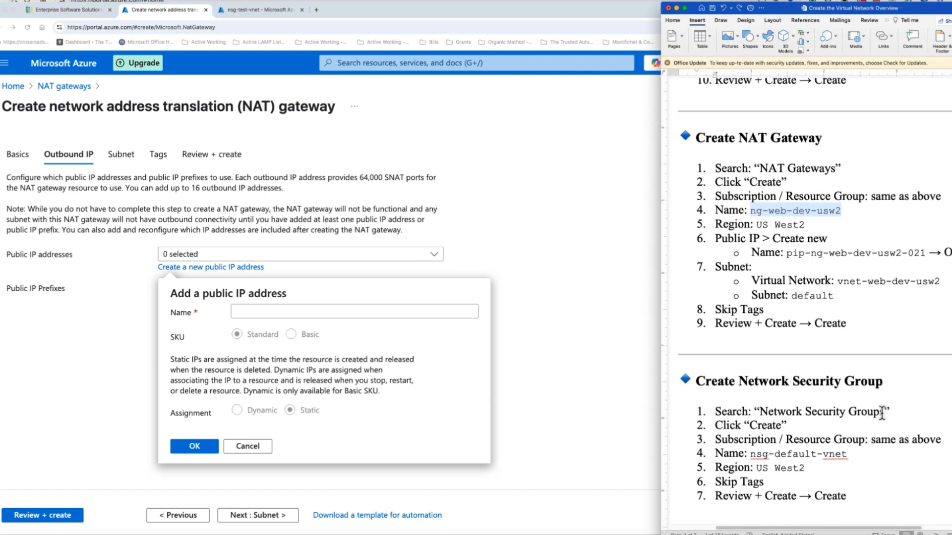
{"action": "scroll", "coordinate": [863, 421], "scroll_direction": "up", "scroll_amount": 1}
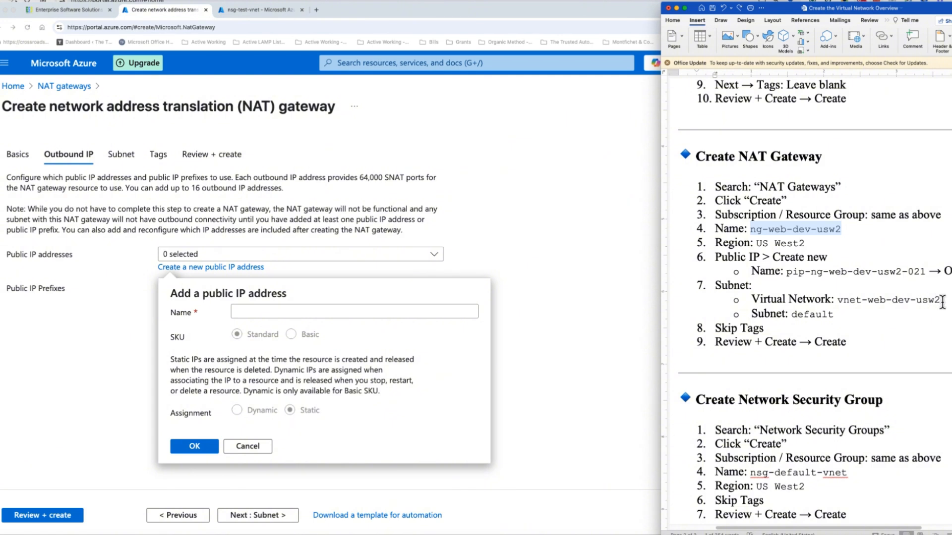
{"action": "left_click_drag", "start_coordinate": [940, 300], "coordinate": [845, 309]}
{"action": "key", "text": "super+c"}
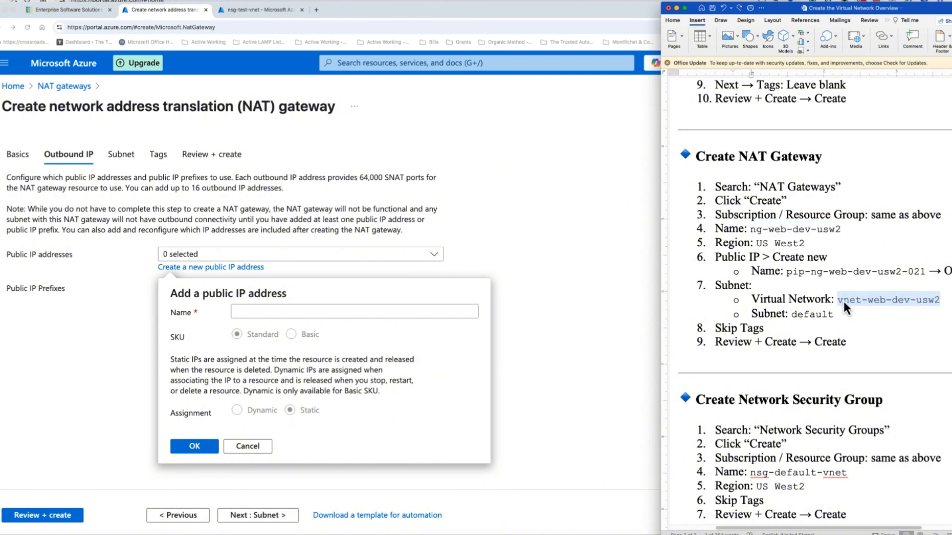
{"action": "left_click", "coordinate": [264, 313]}
{"action": "key", "text": "super+v"}
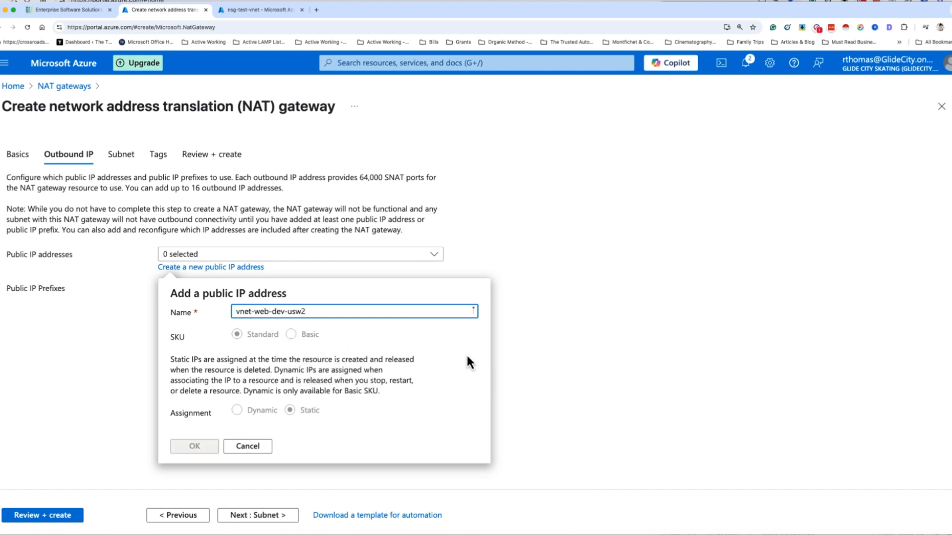
Replace the public IP address's name with pip-ng-web-dev-usw2-021 from the Word guide and add the address to the gateway.
{"action": "key", "text": "super+Tab"}
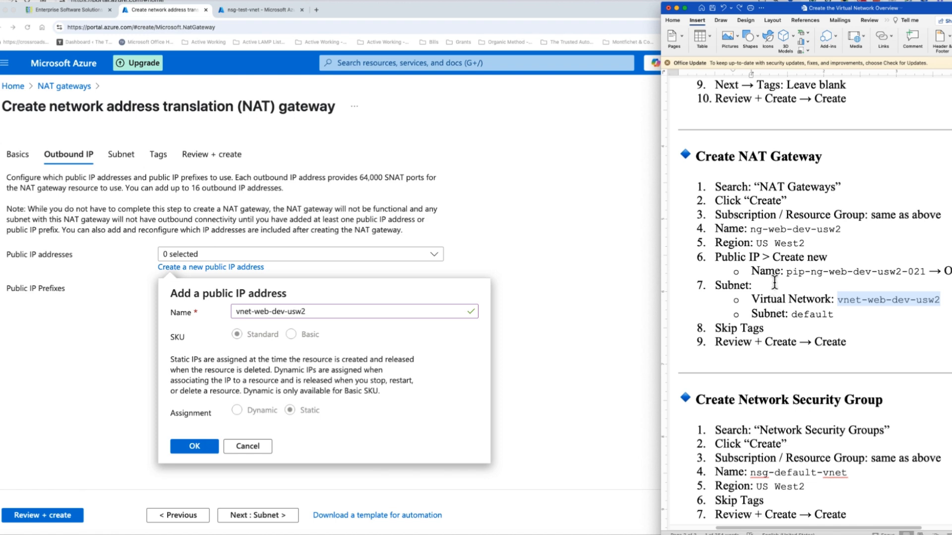
{"action": "left_click_drag", "start_coordinate": [927, 271], "coordinate": [788, 274]}
{"action": "key", "text": "ctrl+c"}
{"action": "left_click", "coordinate": [323, 311]}
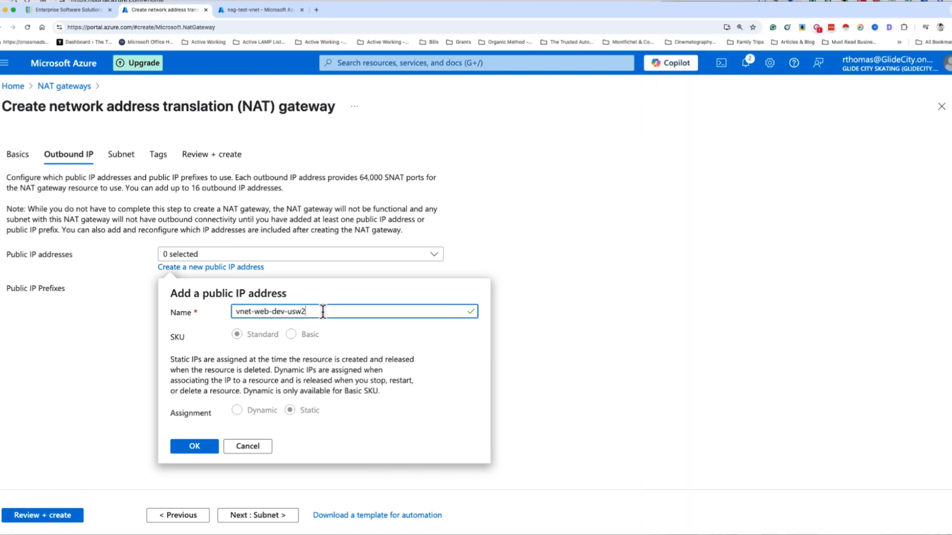
{"action": "left_click_drag", "start_coordinate": [323, 311], "coordinate": [236, 312]}
{"action": "key", "text": "ctrl+v"}
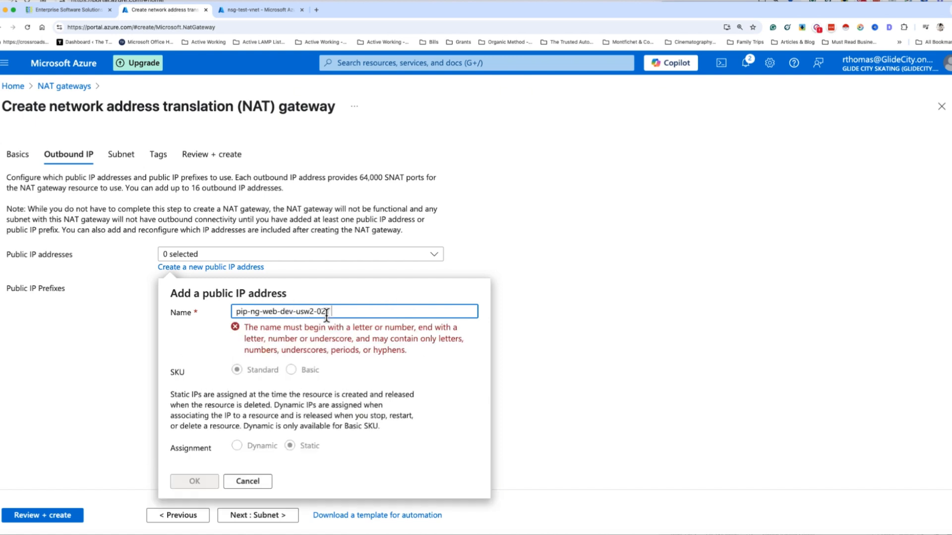
{"action": "key", "text": "BackSpace"}
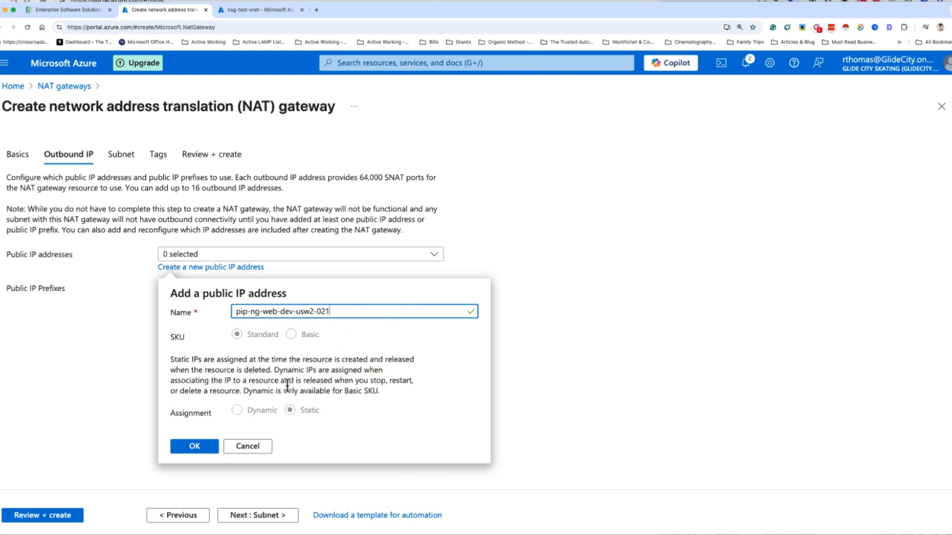
{"action": "left_click", "coordinate": [198, 448]}
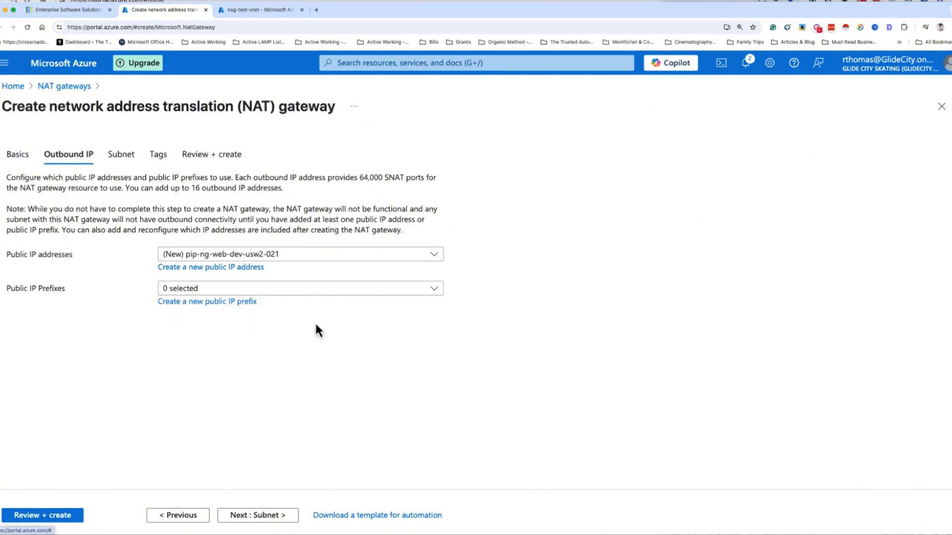
Attach the NAT gateway to the default subnet of virtual network vnet-web-dev-usw2, checking the choices against the Word guide.
{"action": "key", "text": "super+Tab"}
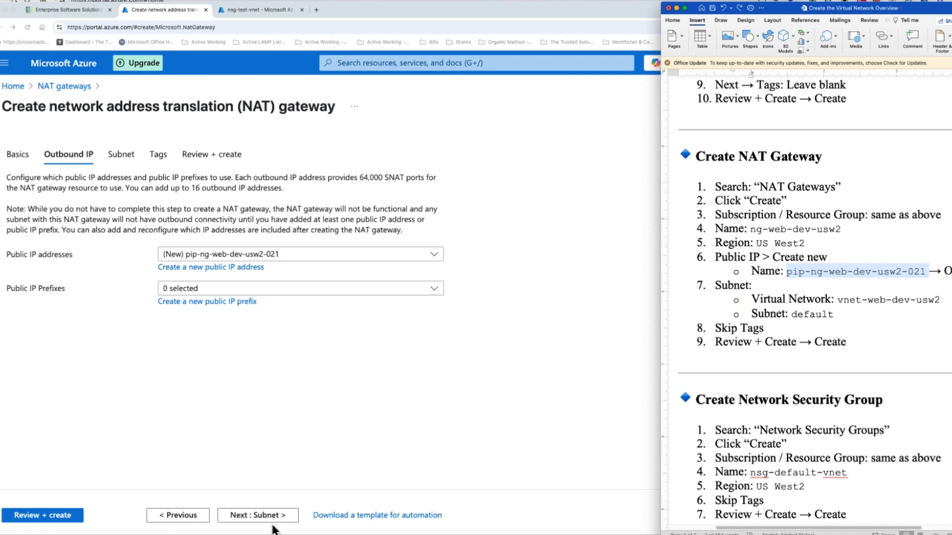
{"action": "left_click", "coordinate": [321, 443]}
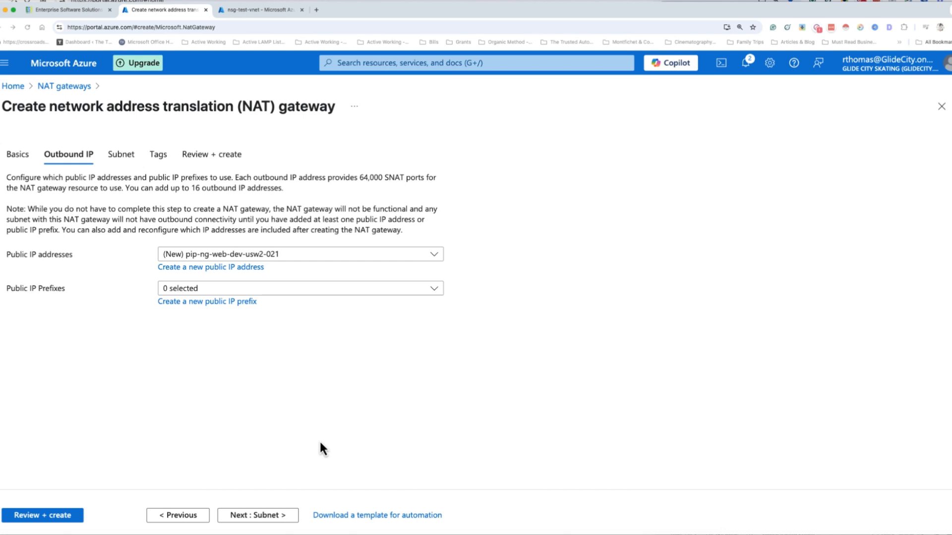
{"action": "left_click", "coordinate": [271, 518]}
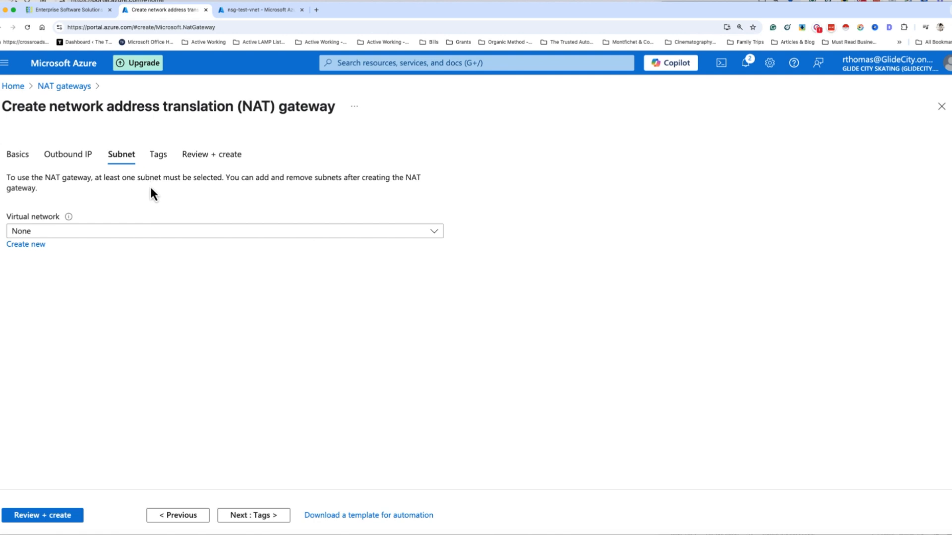
{"action": "left_click", "coordinate": [82, 236]}
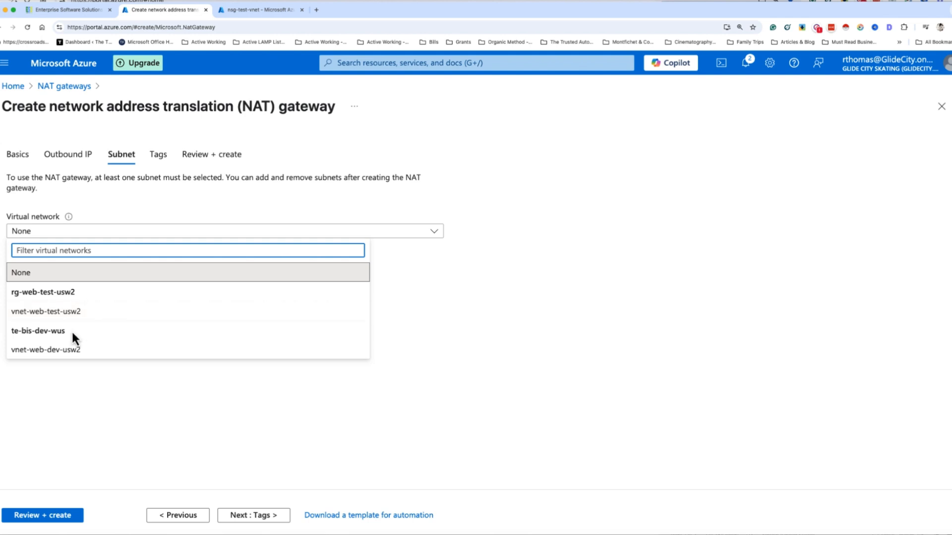
{"action": "left_click", "coordinate": [50, 353]}
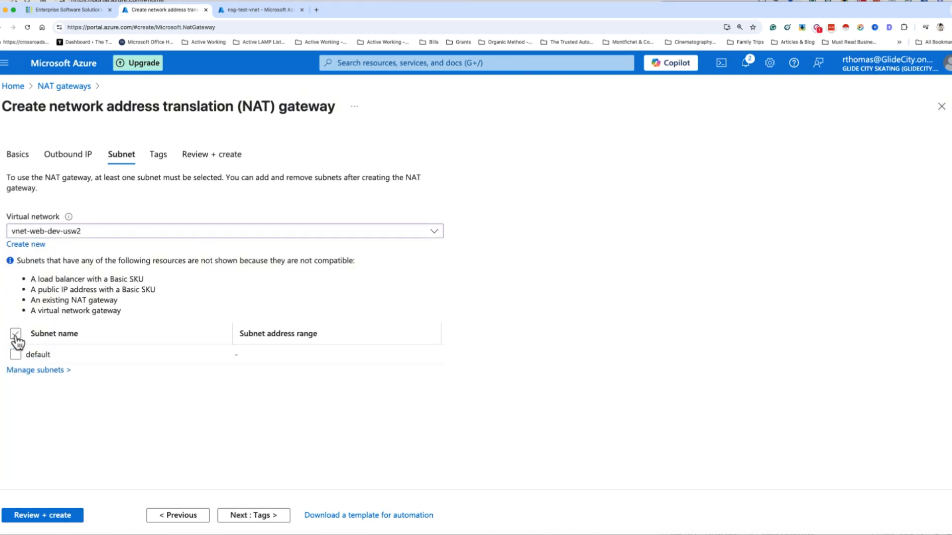
{"action": "left_click", "coordinate": [15, 354]}
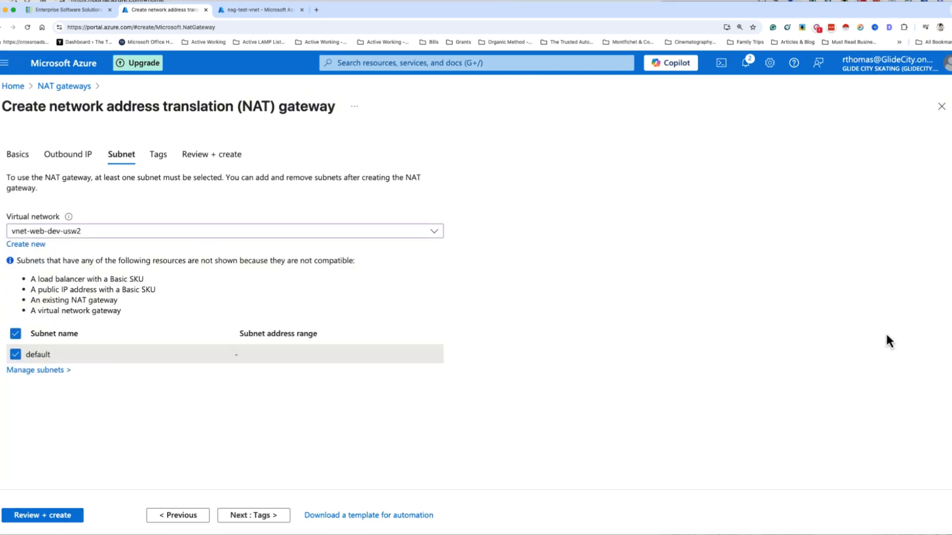
{"action": "key", "text": "super+Tab"}
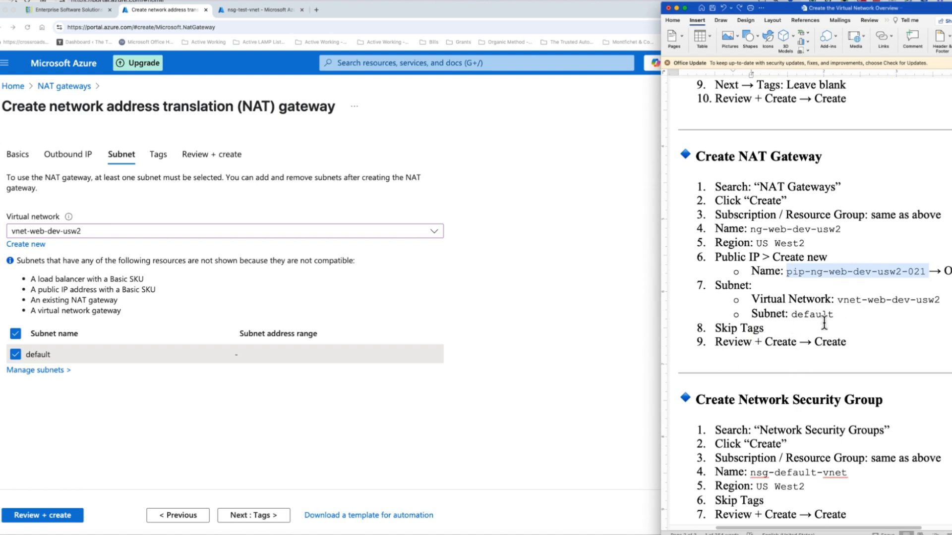
{"action": "left_click", "coordinate": [451, 316]}
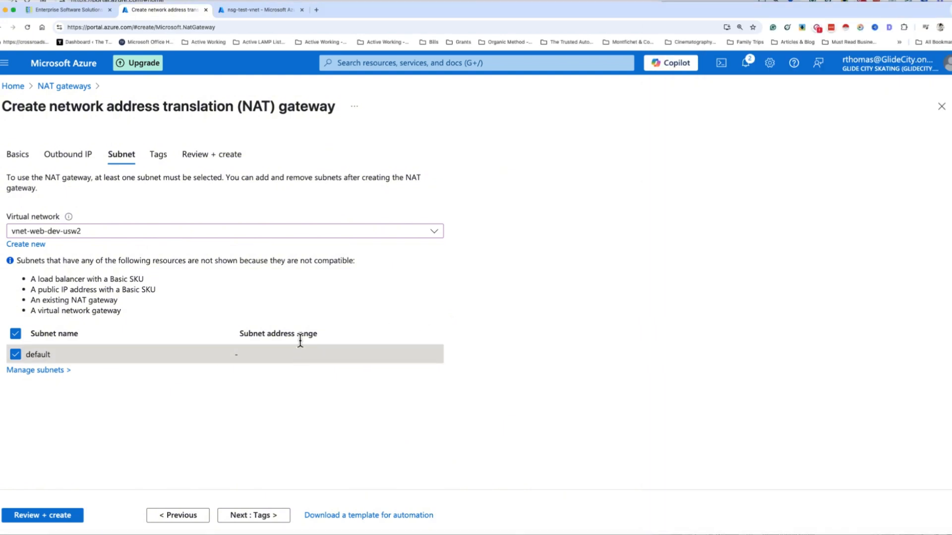
Leave the tags blank as the Word guide says and proceed to the final review of the NAT gateway settings.
{"action": "left_click", "coordinate": [261, 517]}
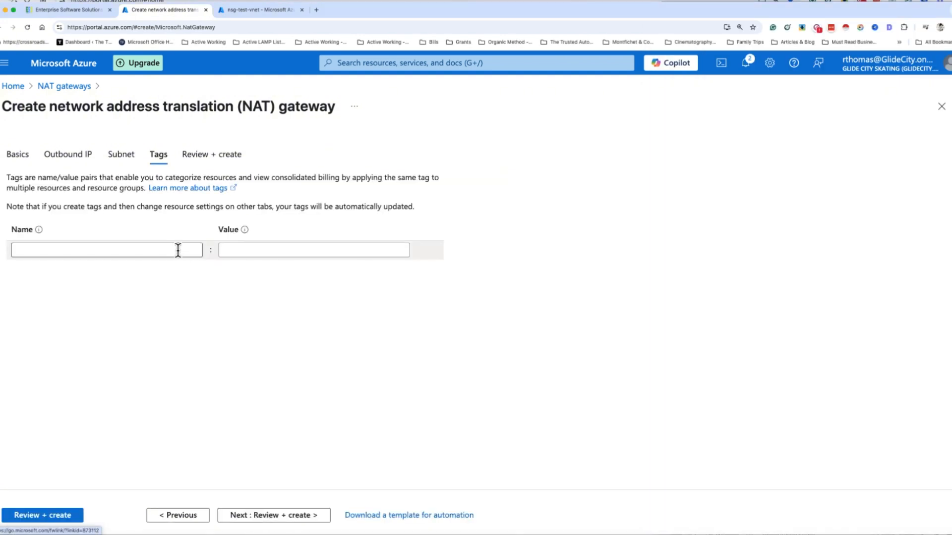
{"action": "left_click", "coordinate": [948, 301]}
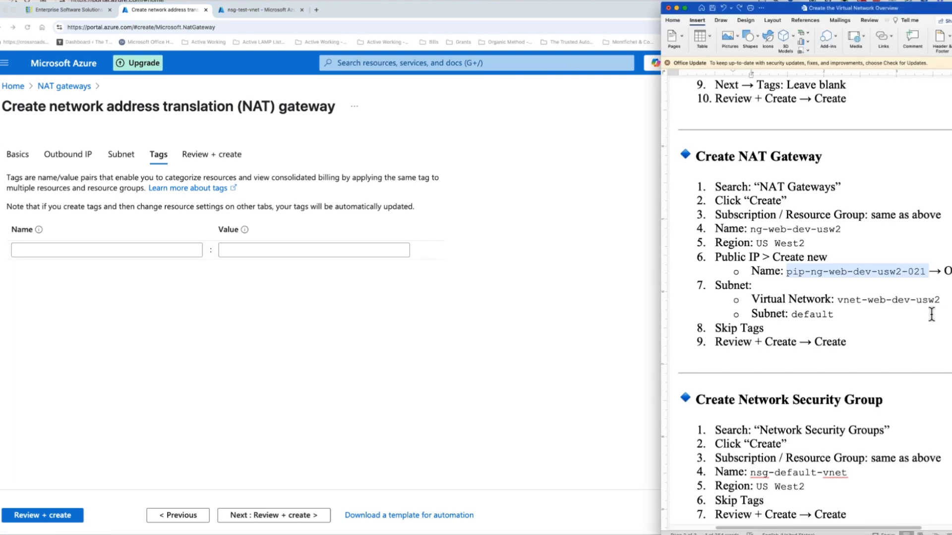
{"action": "left_click", "coordinate": [516, 359]}
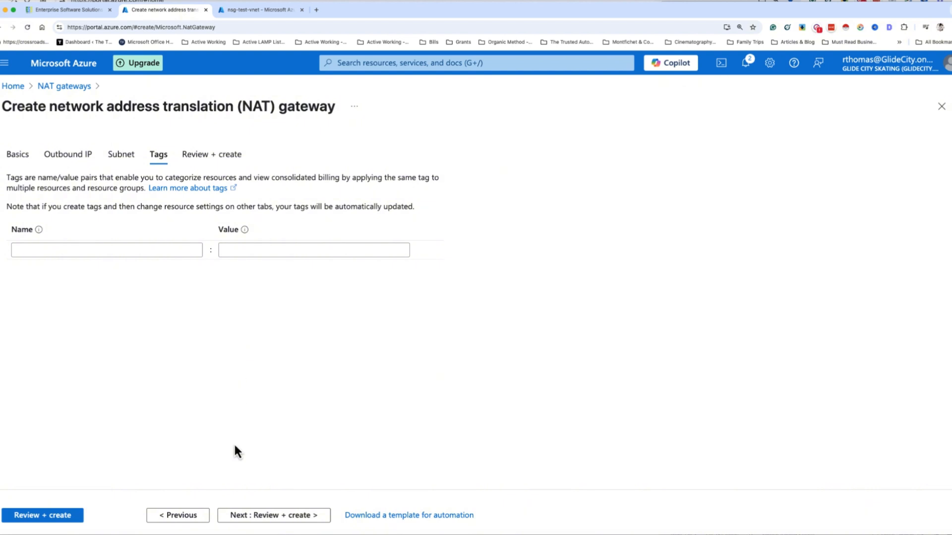
{"action": "left_click", "coordinate": [277, 518]}
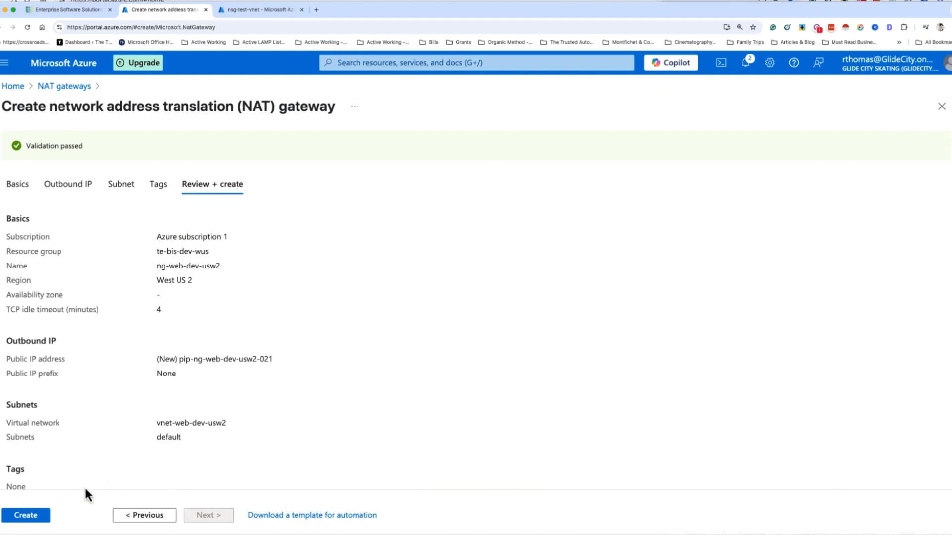
Deploy the reviewed NAT gateway, and find the Network security groups service to start creating a new group.
{"action": "left_click", "coordinate": [43, 522]}
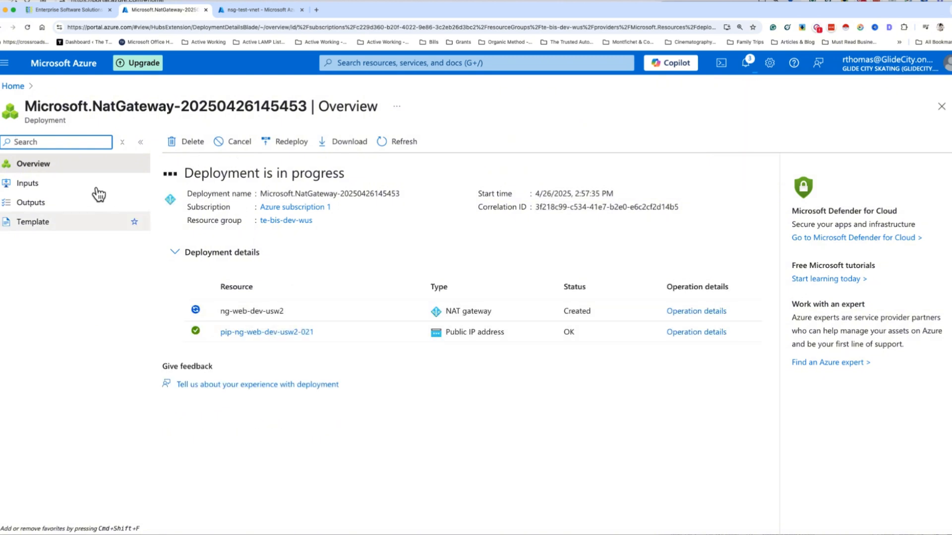
{"action": "left_click", "coordinate": [389, 63]}
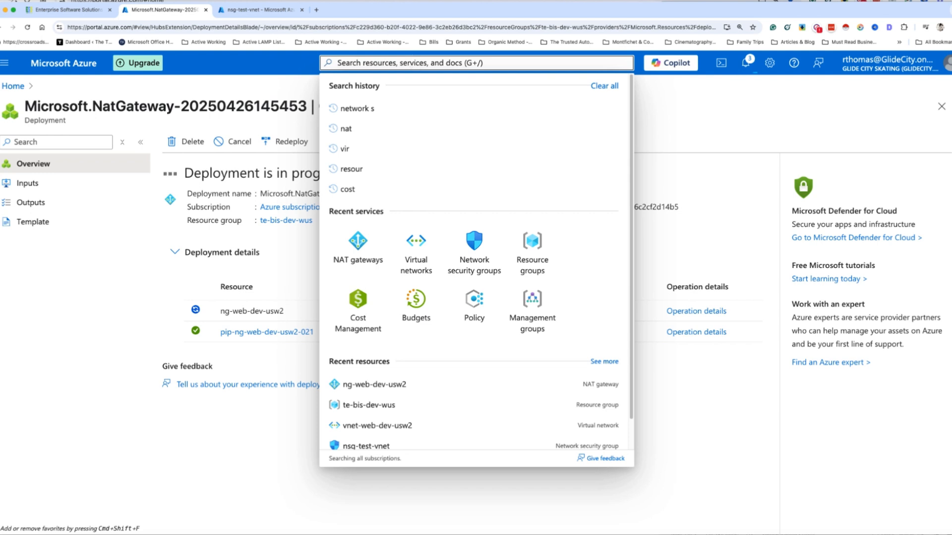
{"action": "type", "text": "network"}
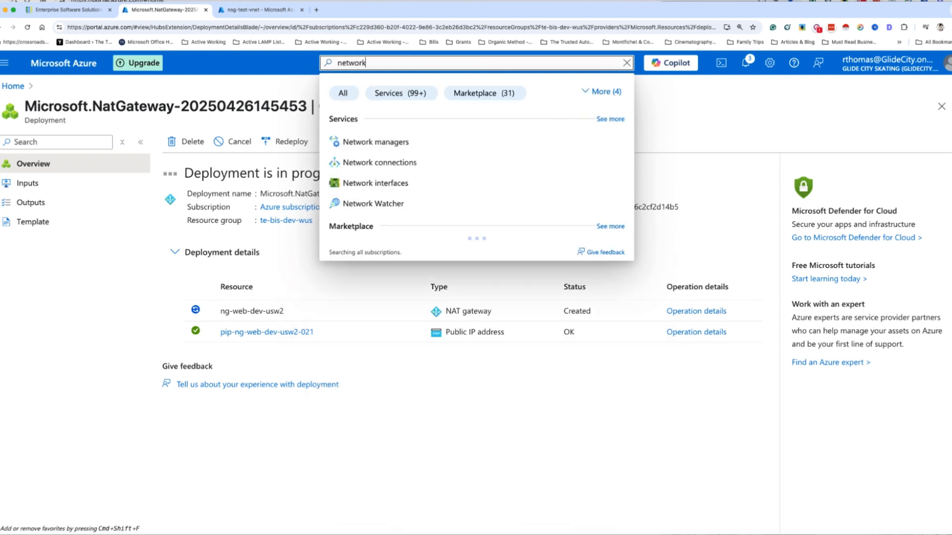
{"action": "type", "text": " s"}
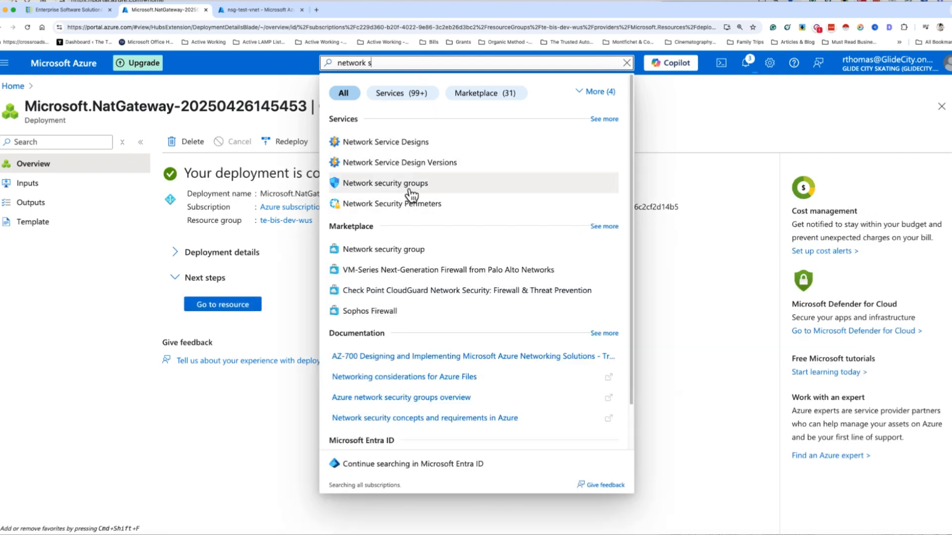
{"action": "left_click", "coordinate": [410, 190]}
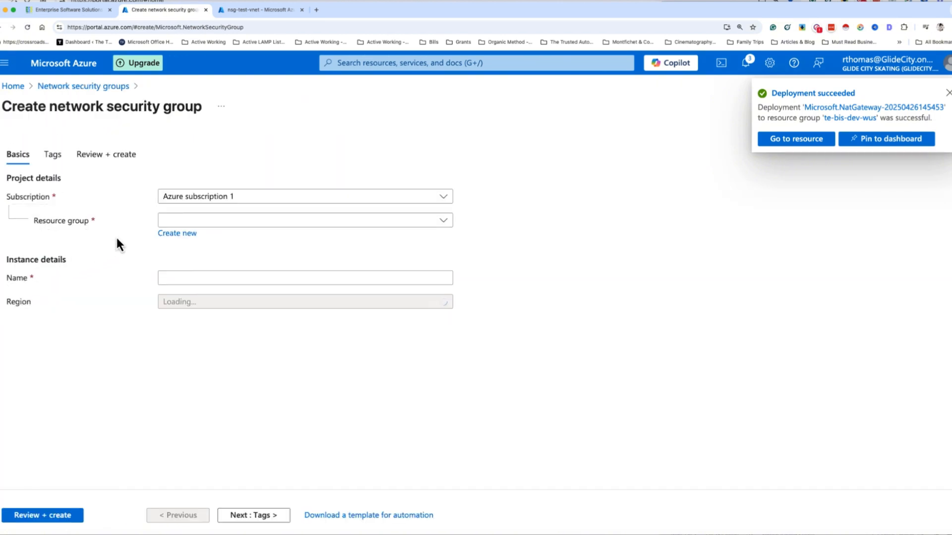
Assign the new network security group to resource group te-bis-dev-wus and name it nsg-default-vnet, copied from the Word guide.
{"action": "left_click", "coordinate": [226, 225]}
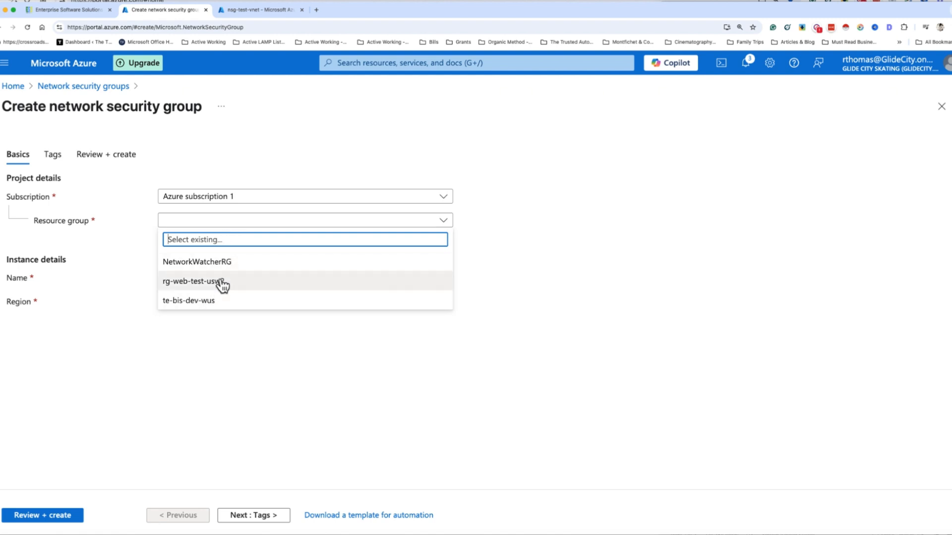
{"action": "left_click", "coordinate": [281, 300]}
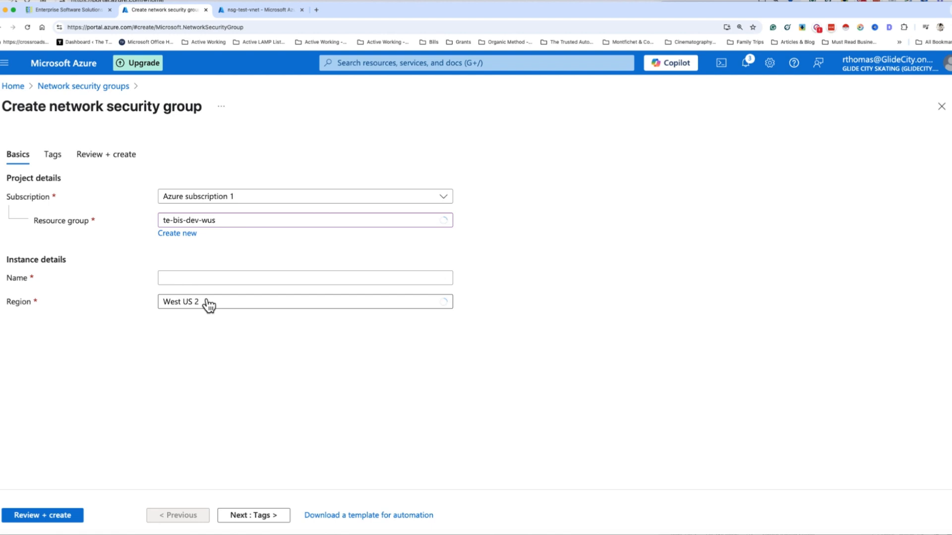
{"action": "left_click", "coordinate": [181, 278]}
{"action": "key", "text": "super+Tab"}
{"action": "scroll", "coordinate": [901, 425], "scroll_direction": "down", "scroll_amount": 3}
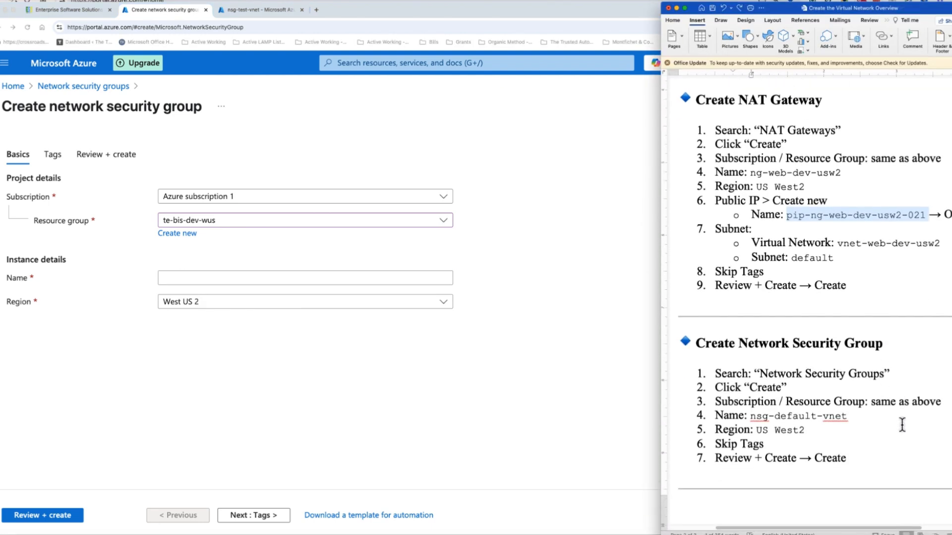
{"action": "left_click_drag", "start_coordinate": [858, 393], "coordinate": [768, 391]}
{"action": "left_click_drag", "start_coordinate": [849, 391], "coordinate": [759, 389]}
{"action": "key", "text": "super+c"}
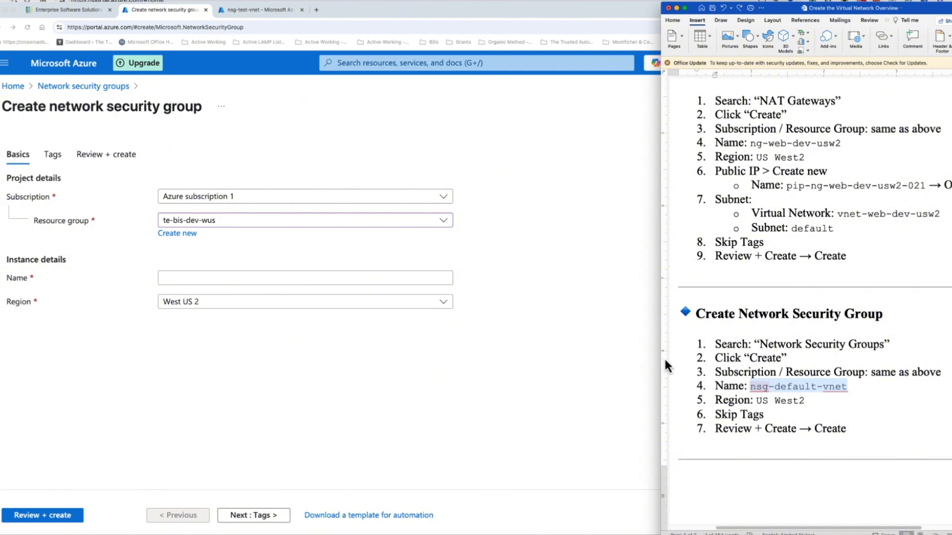
{"action": "left_click", "coordinate": [178, 278]}
{"action": "key", "text": "super+v"}
{"action": "left_click", "coordinate": [200, 361]}
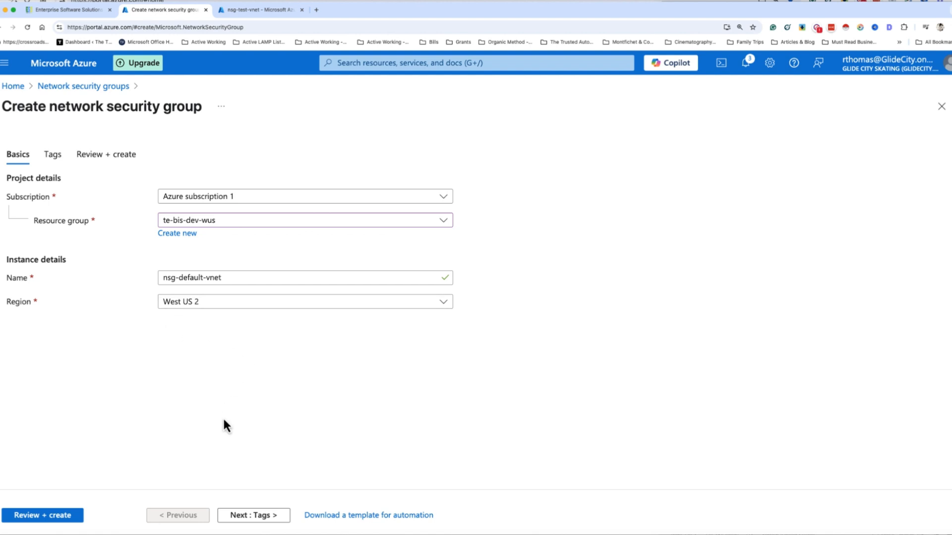
Change the network security group's name to nsg-dev-vnet and create the group without tags.
{"action": "double_click", "coordinate": [190, 277]}
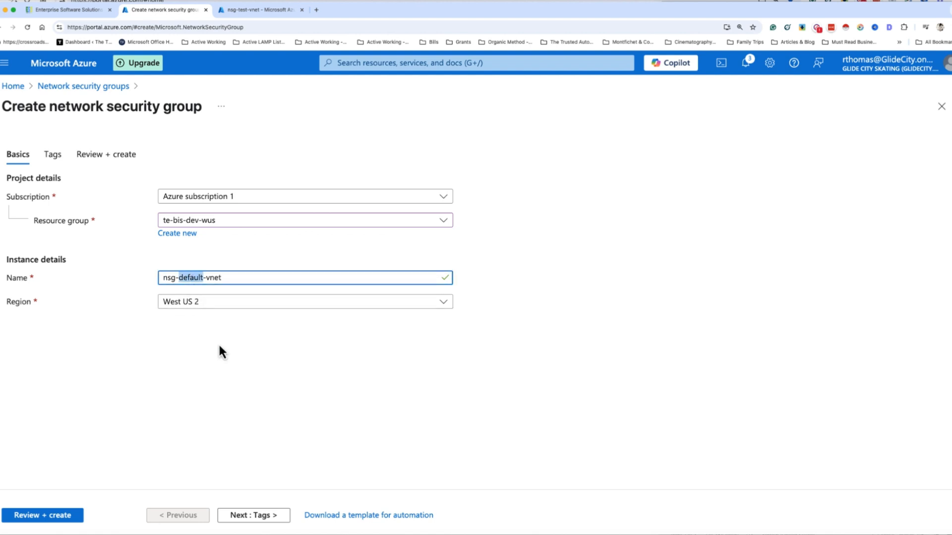
{"action": "type", "text": "dev"}
{"action": "left_click", "coordinate": [229, 407]}
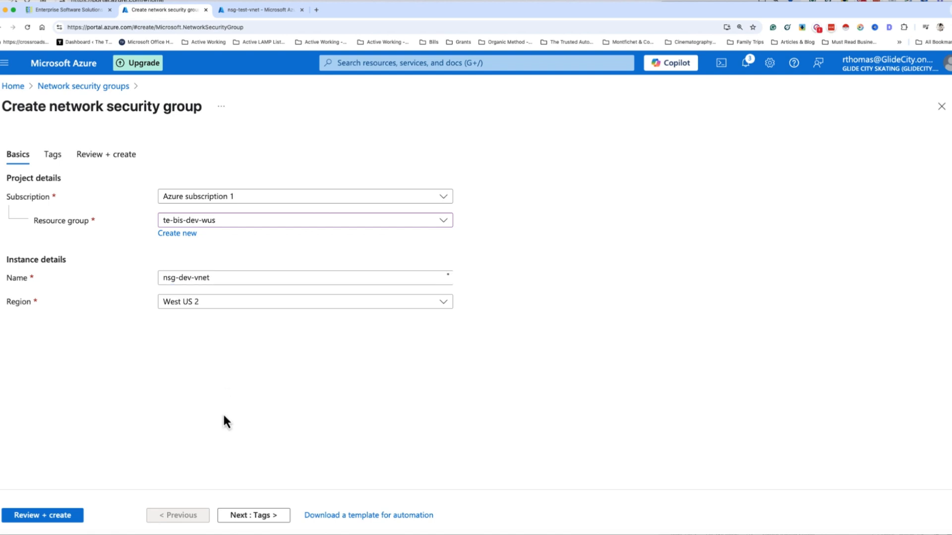
{"action": "left_click", "coordinate": [258, 519]}
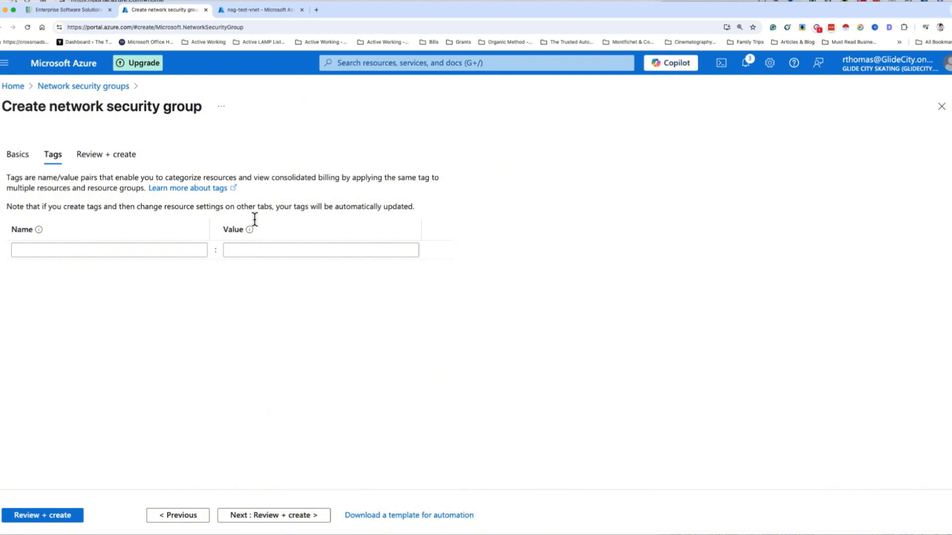
{"action": "left_click", "coordinate": [109, 157]}
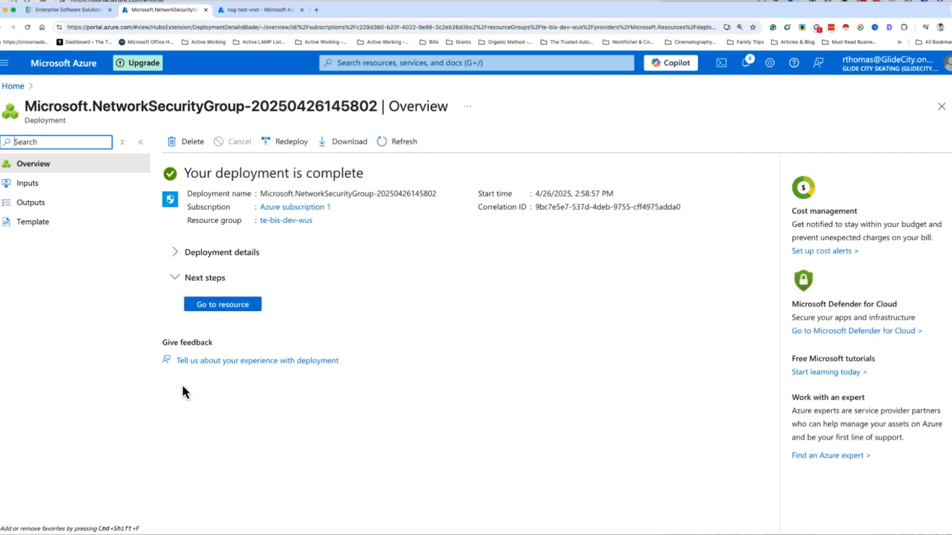
Associate the nsg-dev-vnet security group with the default subnet of virtual network vnet-web-dev-usw2 (te-bis-dev-wus).
{"action": "left_click", "coordinate": [224, 308]}
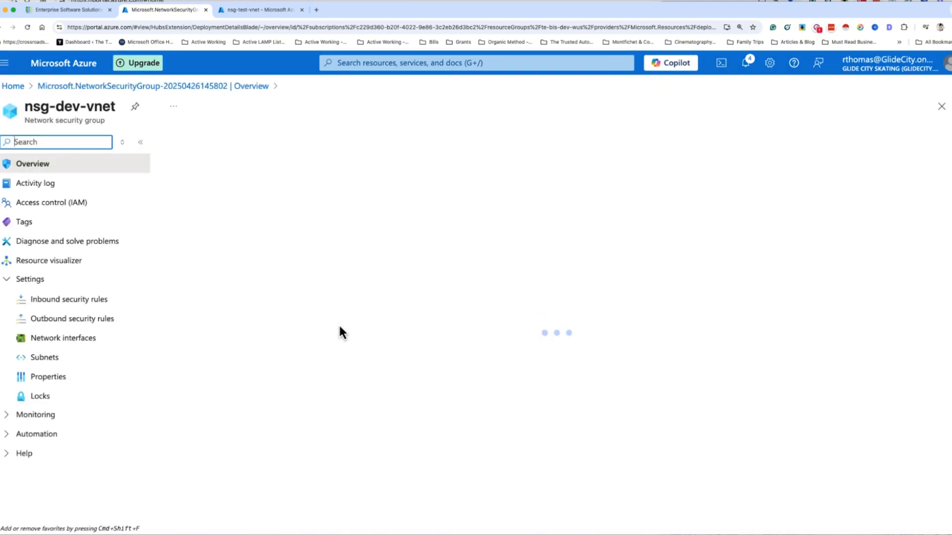
{"action": "left_click", "coordinate": [55, 367]}
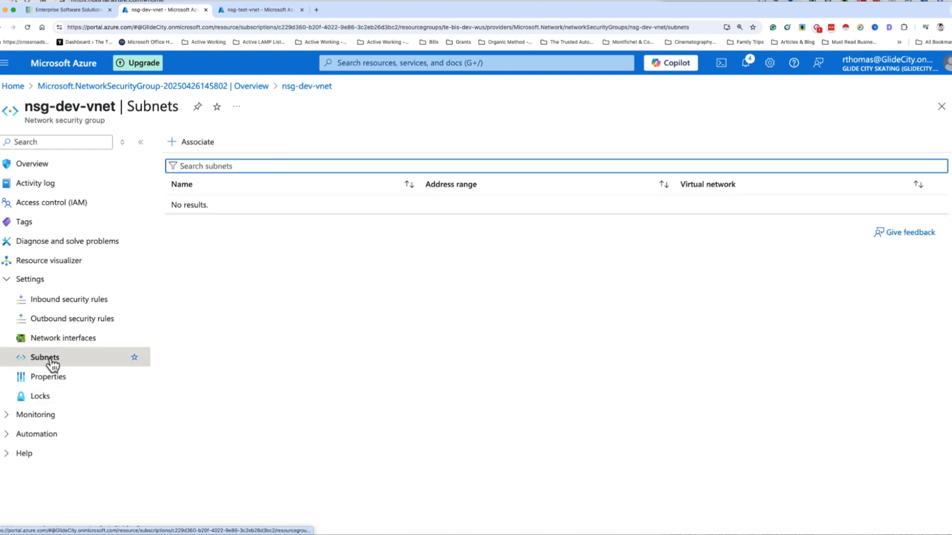
{"action": "left_click", "coordinate": [195, 143]}
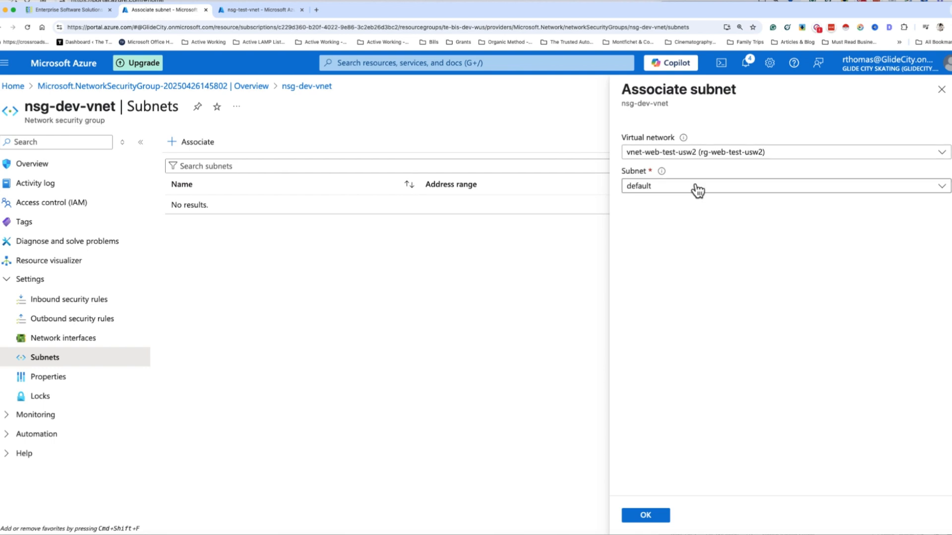
{"action": "left_click", "coordinate": [778, 157]}
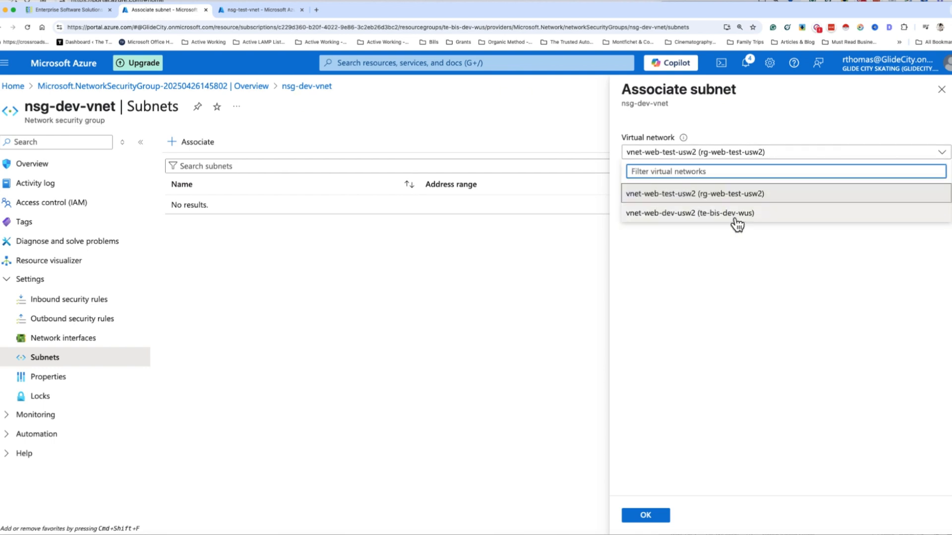
{"action": "left_click", "coordinate": [705, 213]}
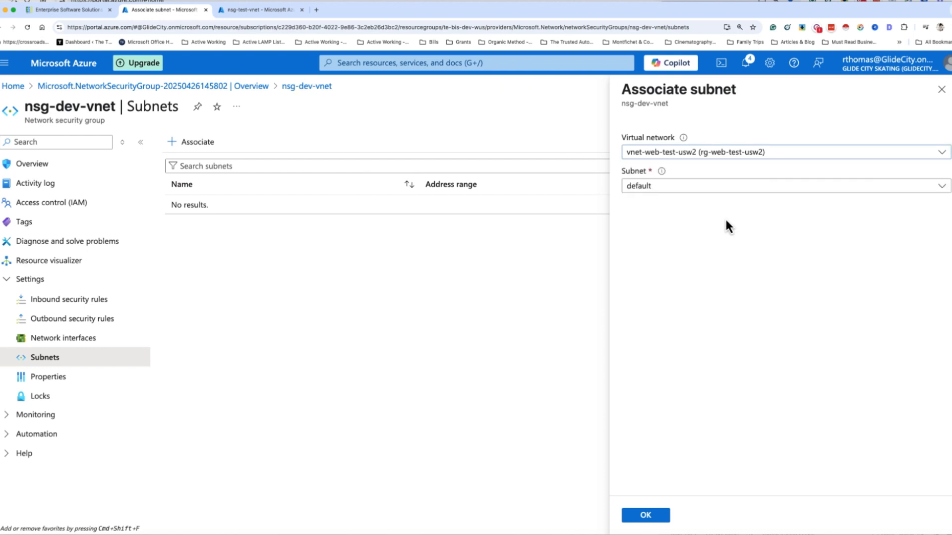
{"action": "left_click", "coordinate": [653, 518]}
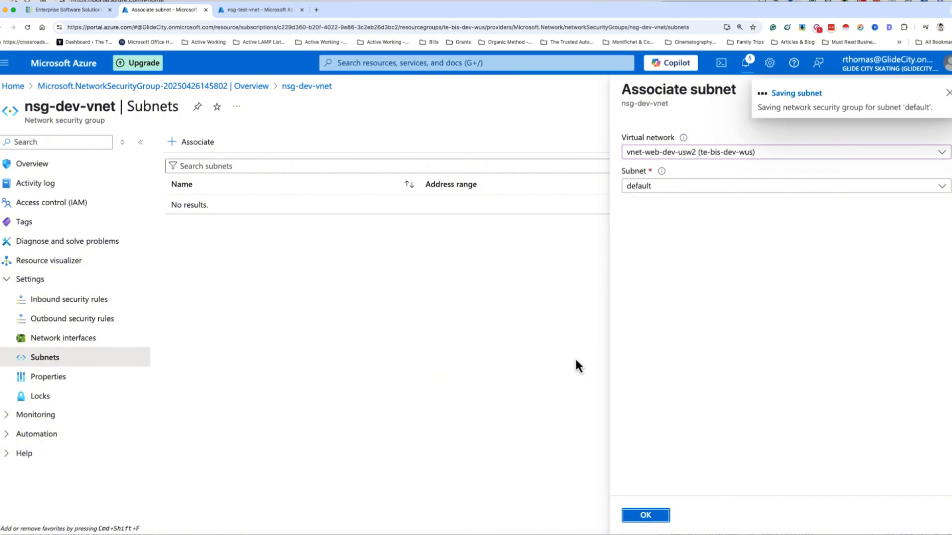